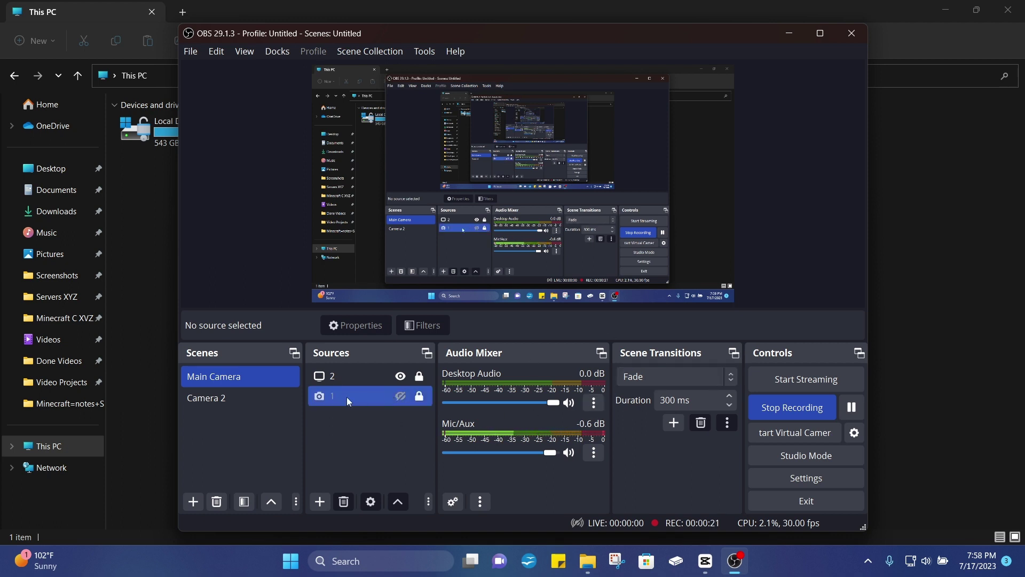
# Open This PC's Properties from File Explorer to show the device specifications
pyautogui.click(918, 300)
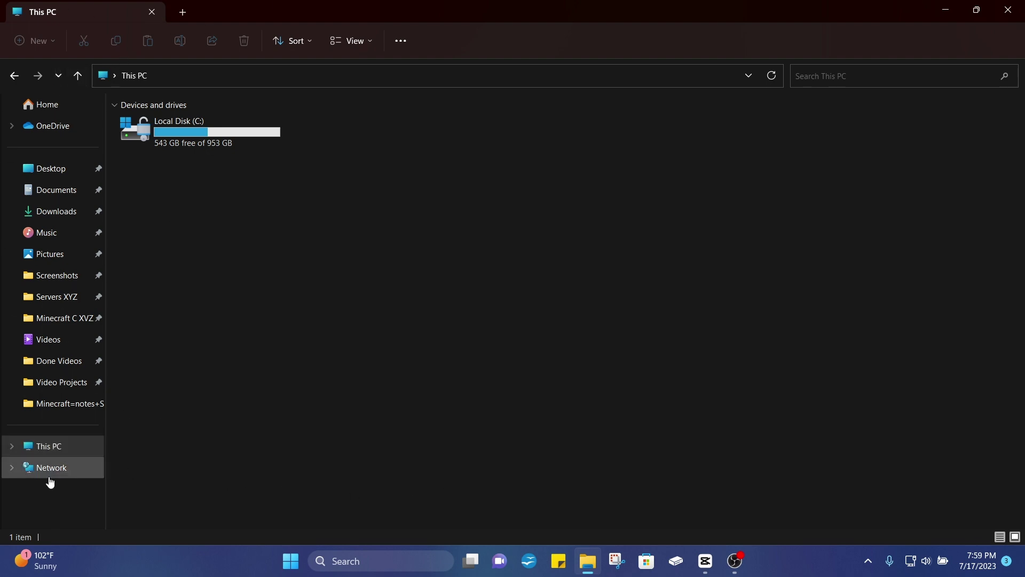
pyautogui.click(51, 446)
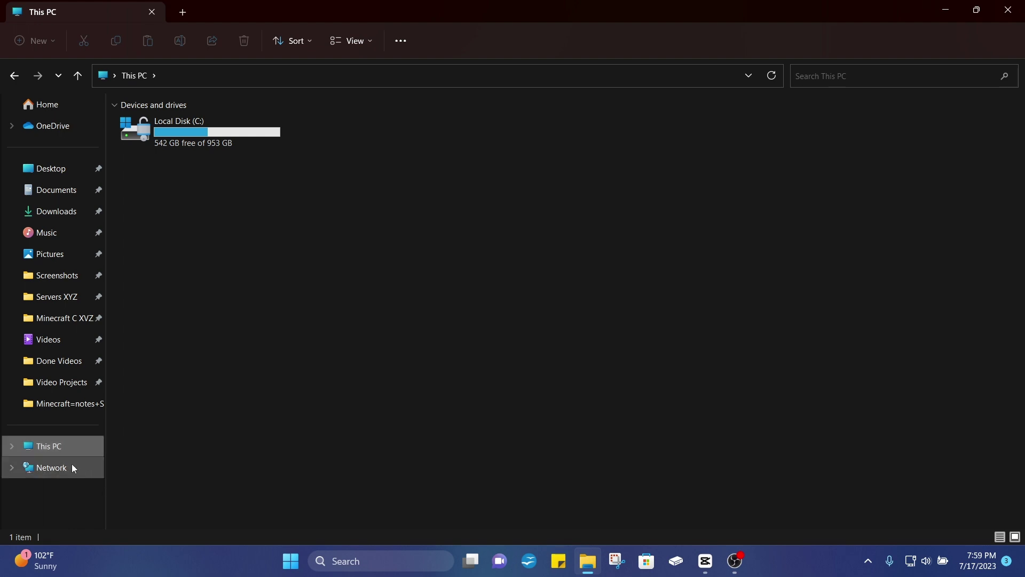
pyautogui.rightClick(55, 454)
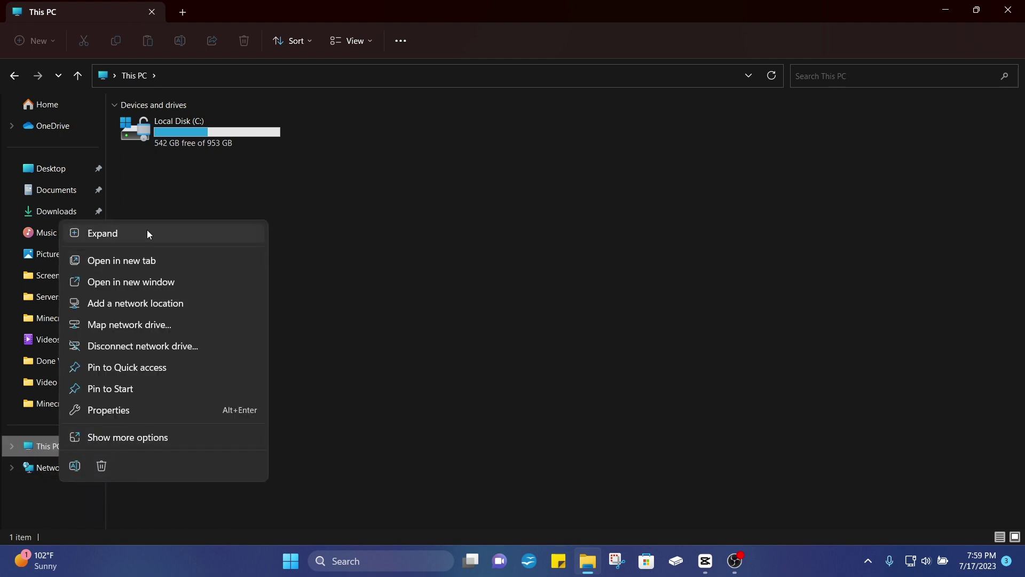
pyautogui.click(151, 413)
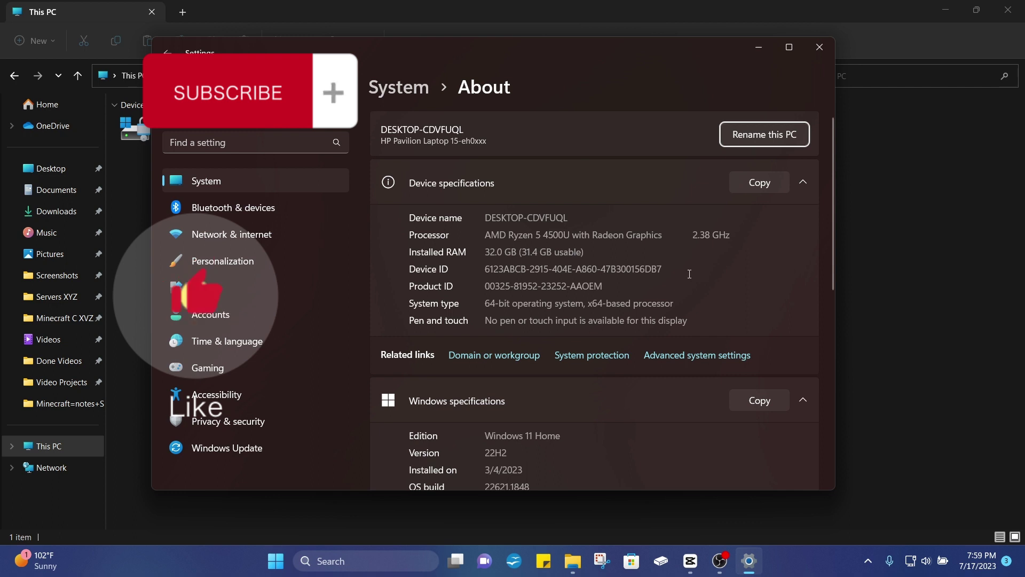
# Close the Settings About page after reviewing the specs
pyautogui.click(824, 48)
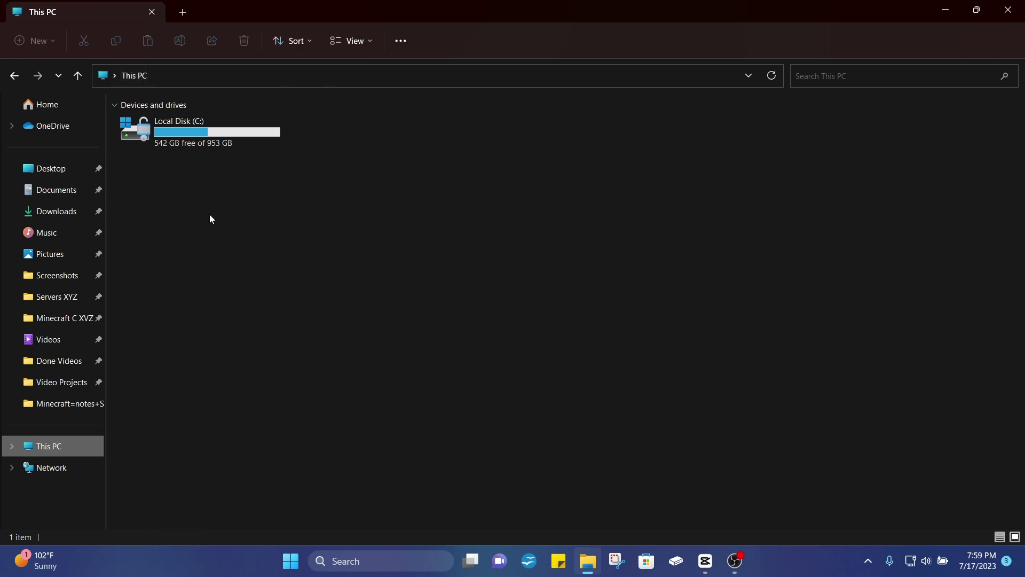
# Close File Explorer and maximize the OBS Studio window
pyautogui.click(1008, 9)
pyautogui.moveTo(706, 567)
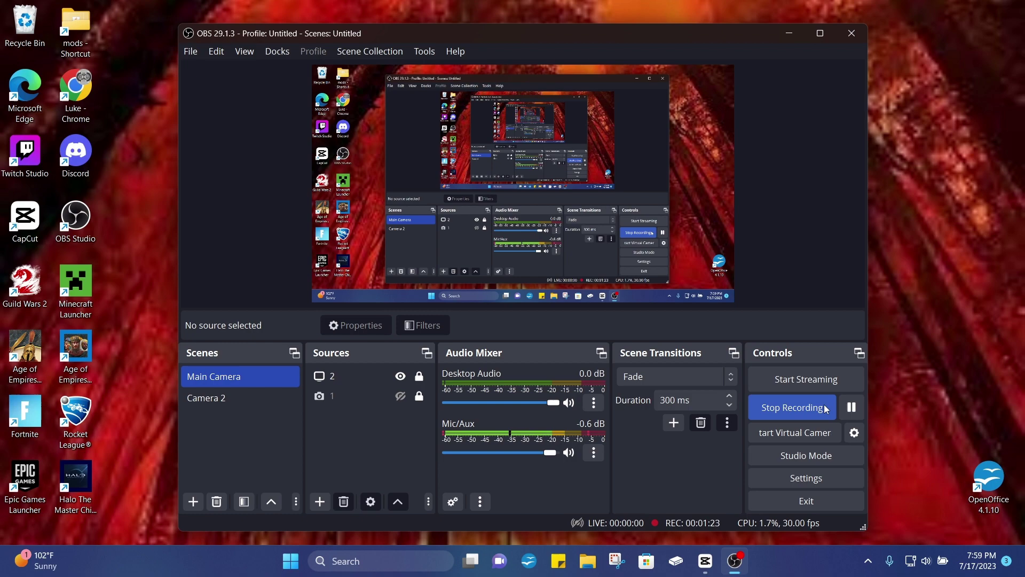
pyautogui.click(820, 33)
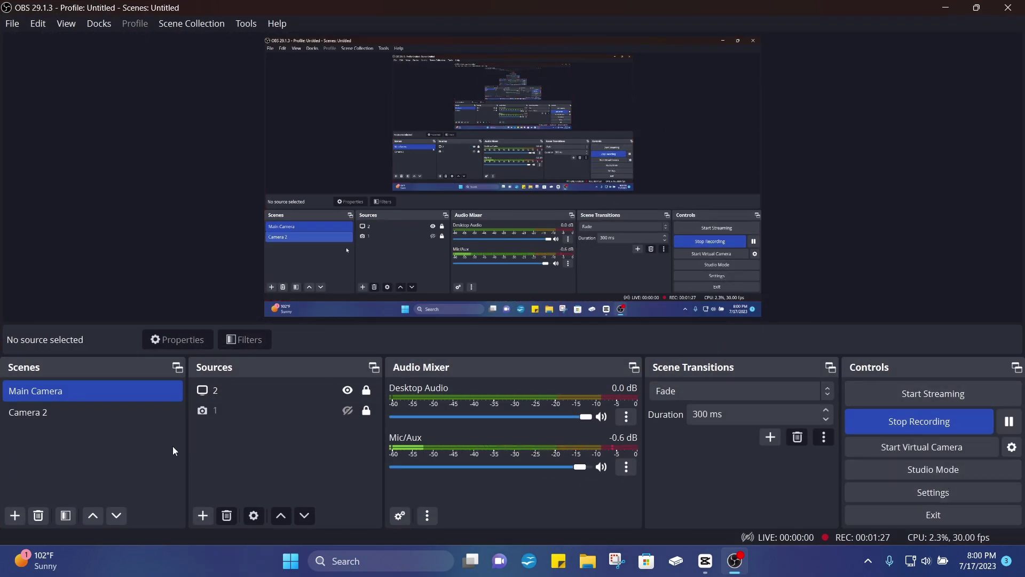
# Select and deselect sources 2 and 1 in the Main Camera scene
pyautogui.click(243, 389)
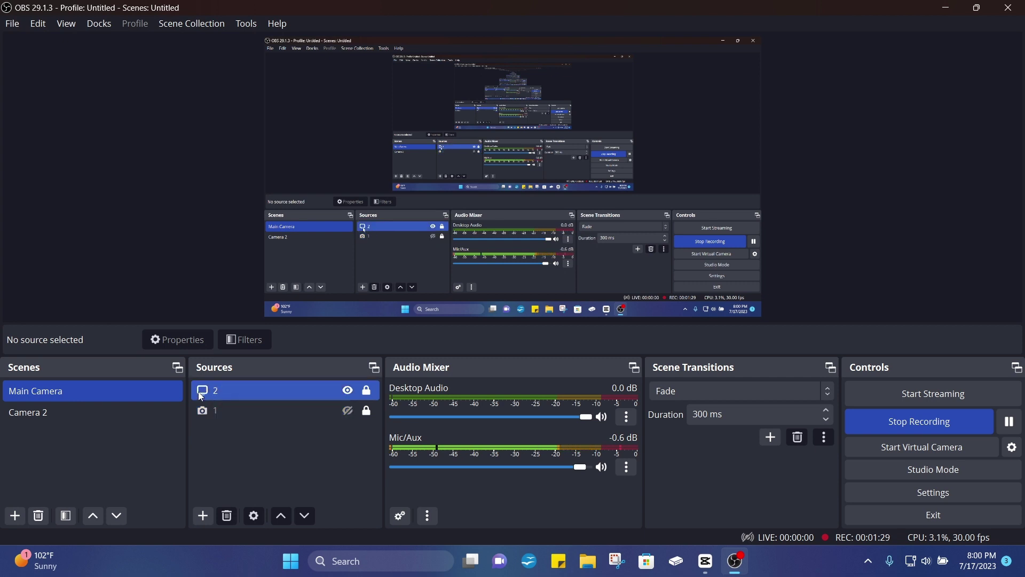
pyautogui.click(318, 407)
pyautogui.click(191, 412)
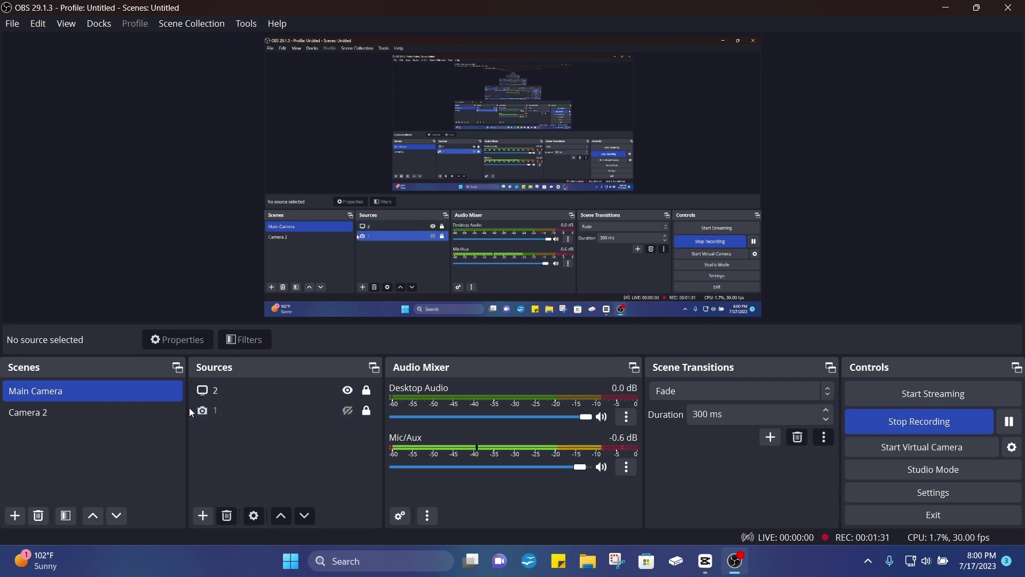
pyautogui.click(273, 410)
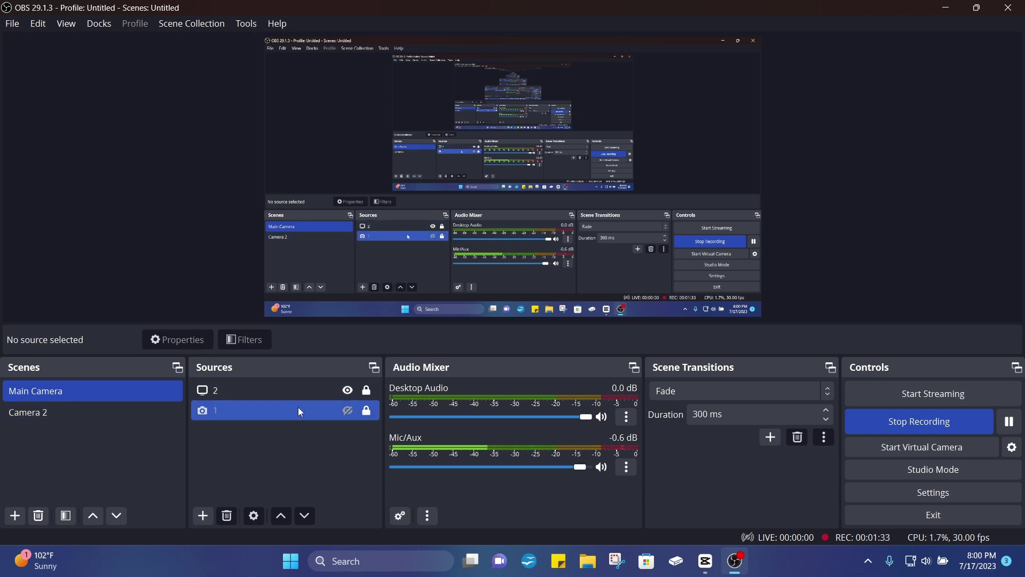
pyautogui.keyDown('ctrl'); pyautogui.click(298, 407); pyautogui.keyUp('ctrl')
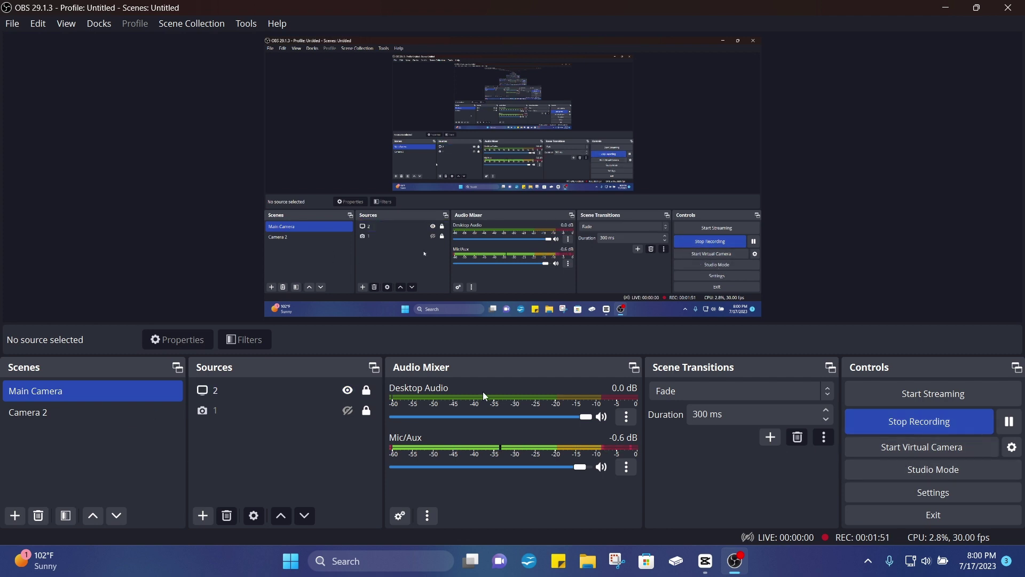
# Review OBS recording output settings, keeping rate control at CBR with 50000 Kbps
pyautogui.click(965, 492)
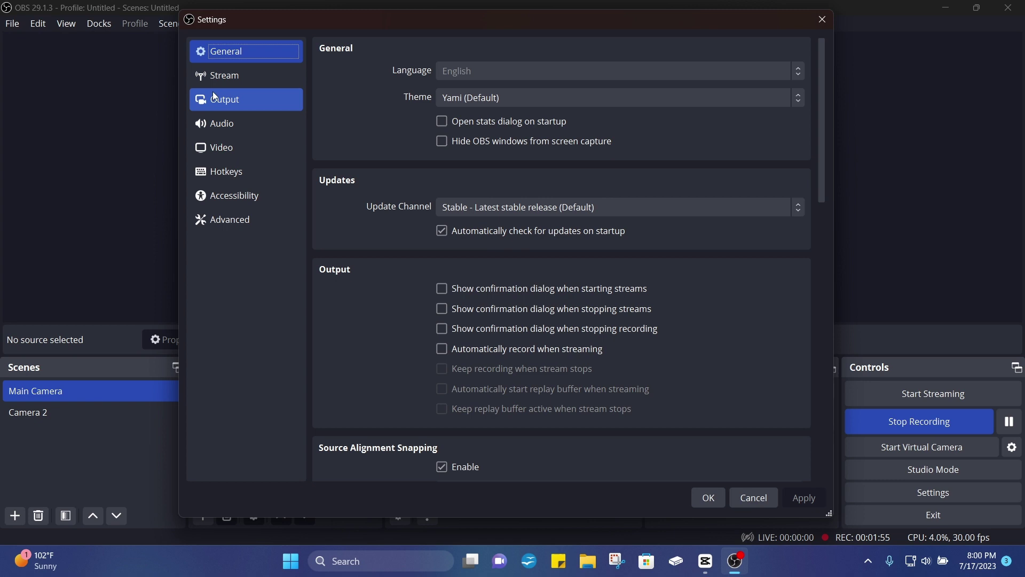
pyautogui.click(227, 100)
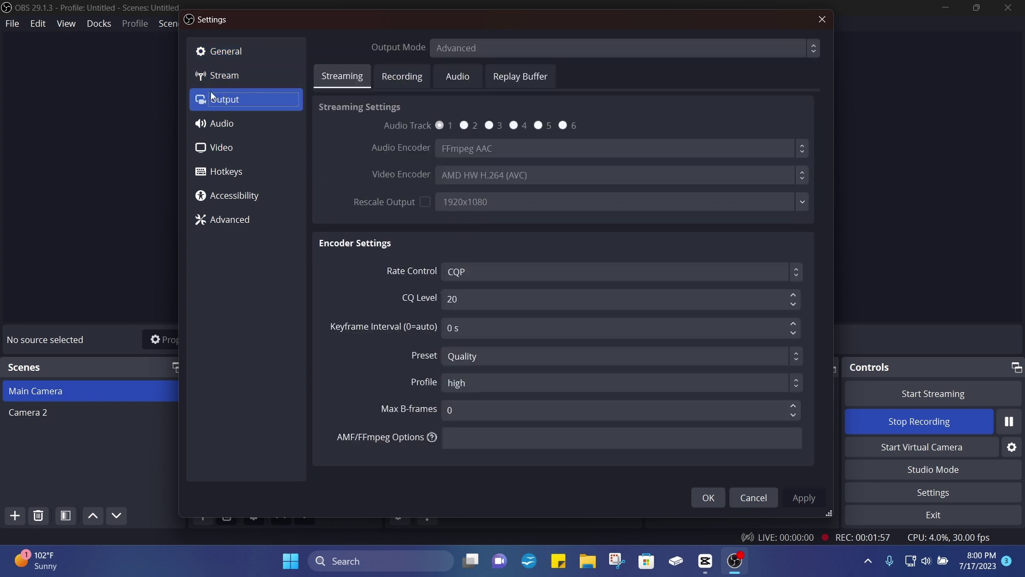
pyautogui.click(411, 78)
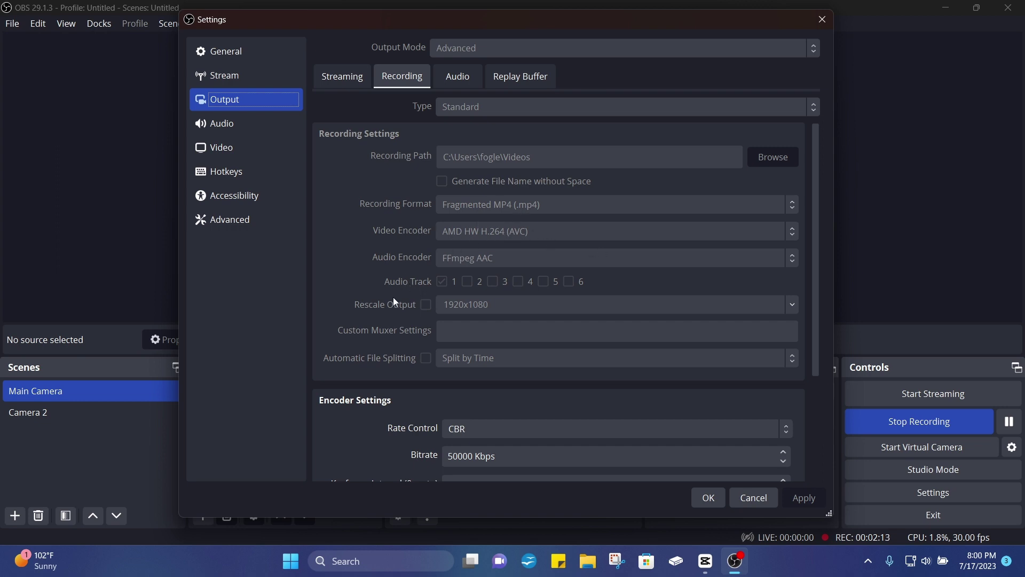
pyautogui.scroll(-3, 395, 302)
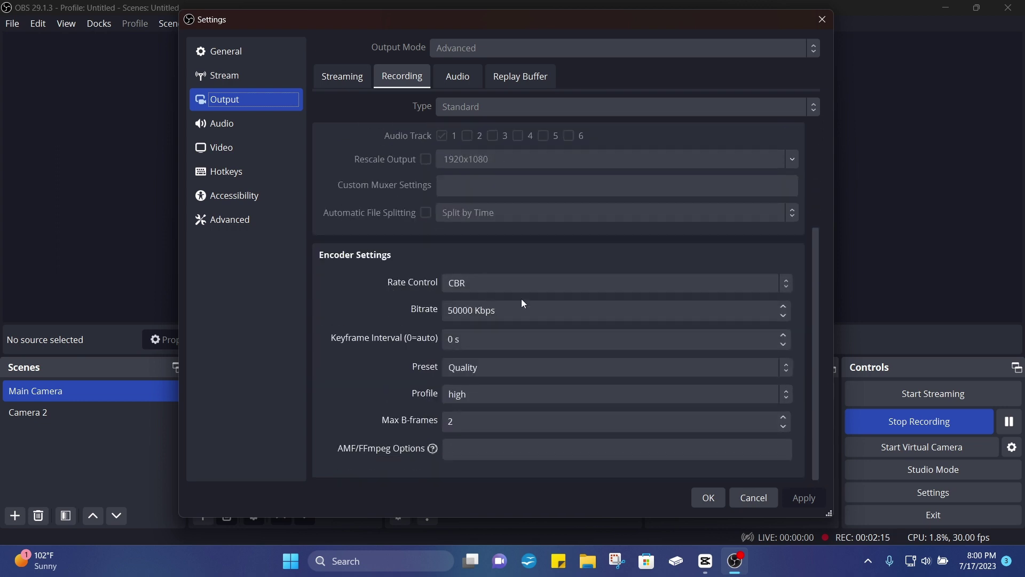
pyautogui.click(494, 284)
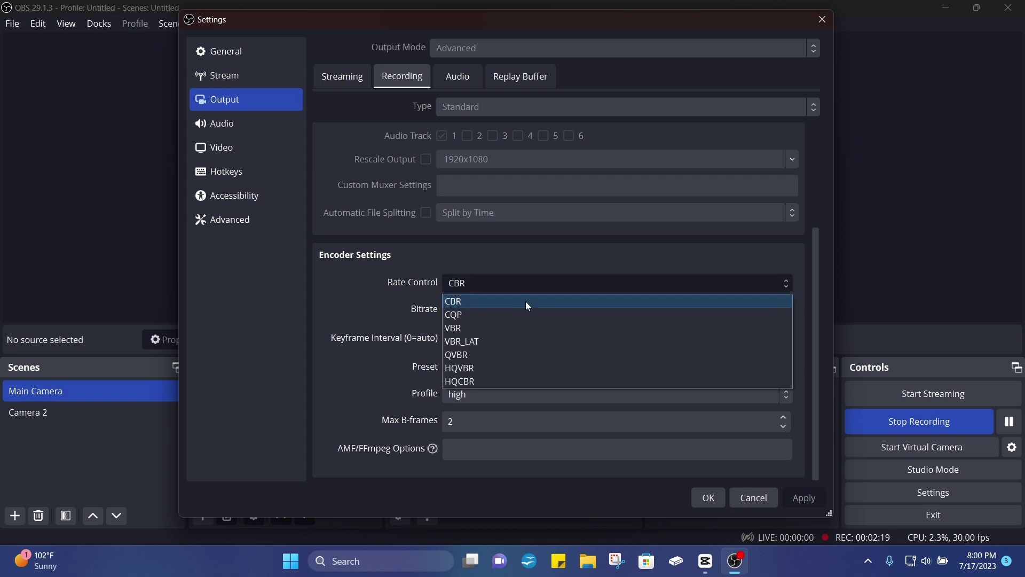
pyautogui.click(505, 254)
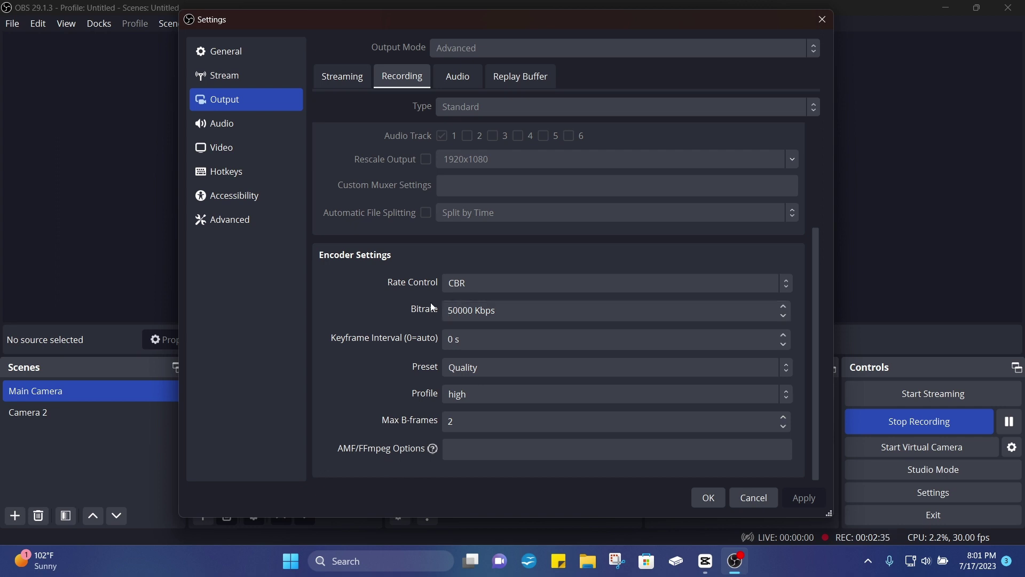
# Look through the Audio and Video pages of OBS Settings
pyautogui.click(255, 123)
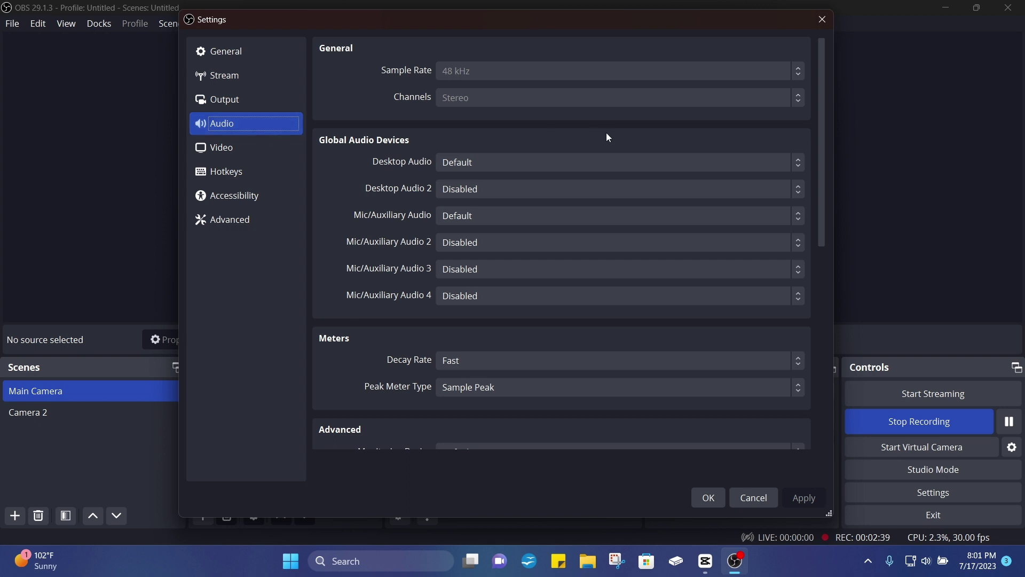
pyautogui.scroll(-5, 413, 164)
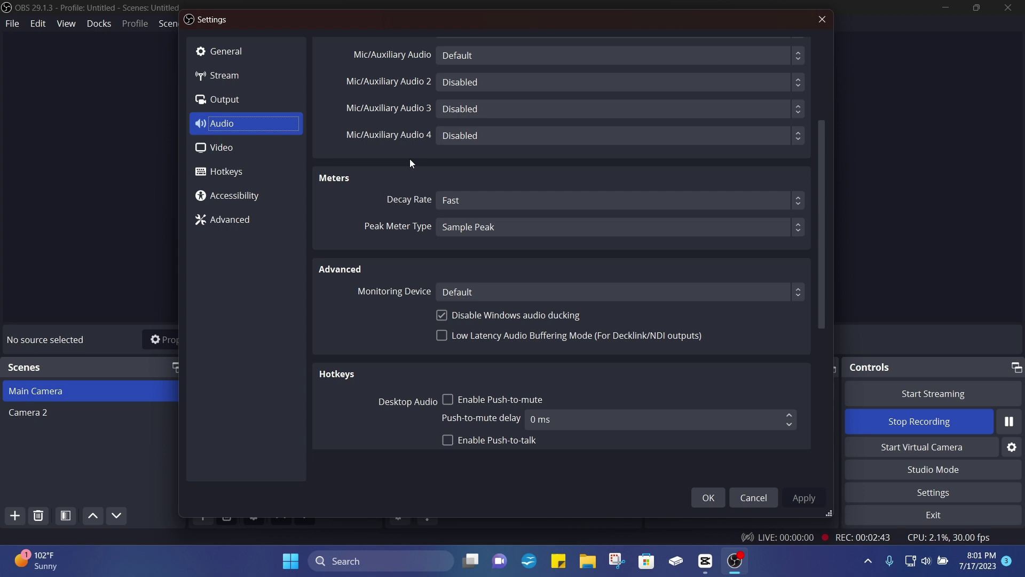
pyautogui.scroll(5, 412, 162)
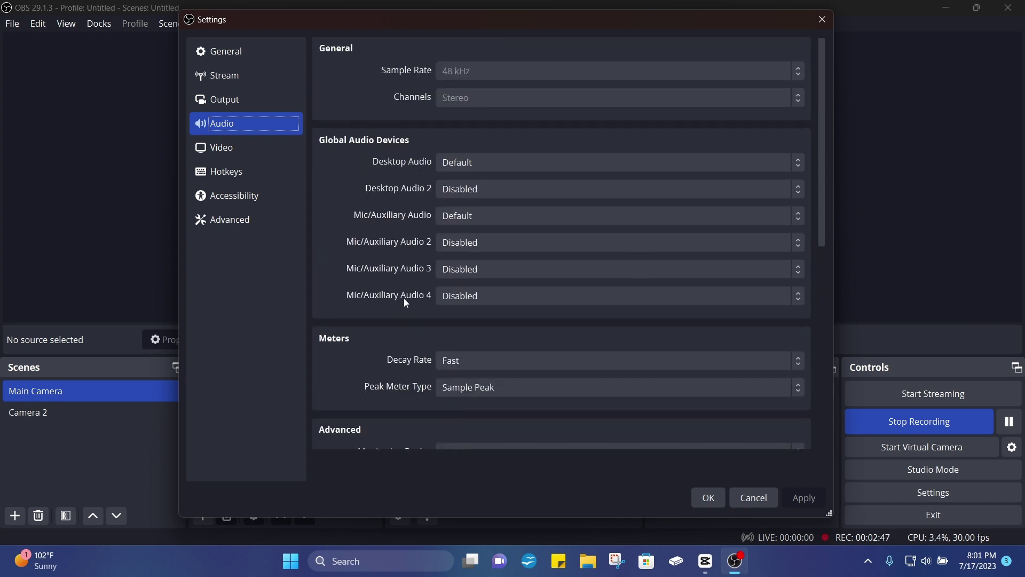
pyautogui.click(238, 153)
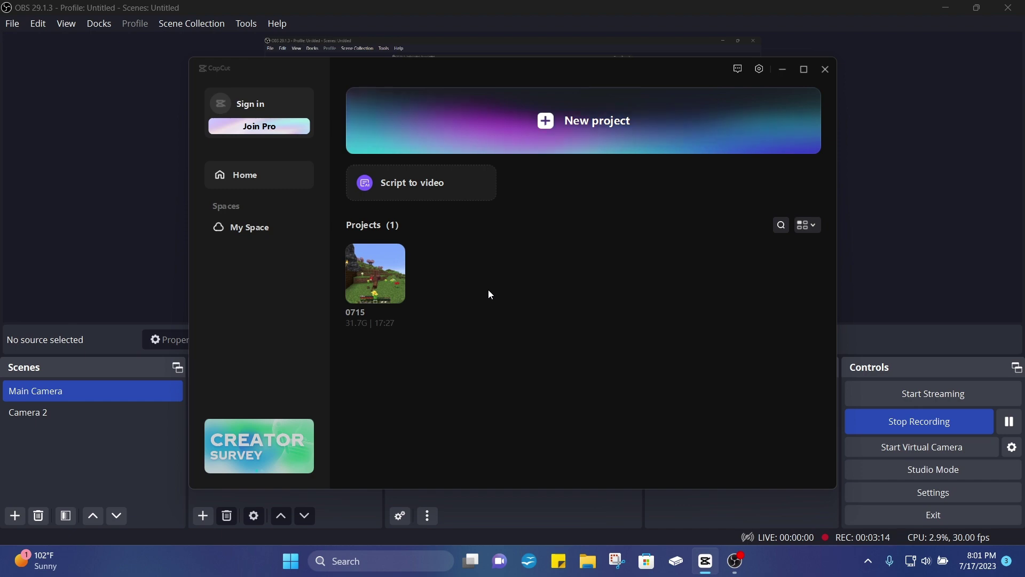
# Start a new CapCut project and browse the import file picker without importing
pyautogui.click(553, 125)
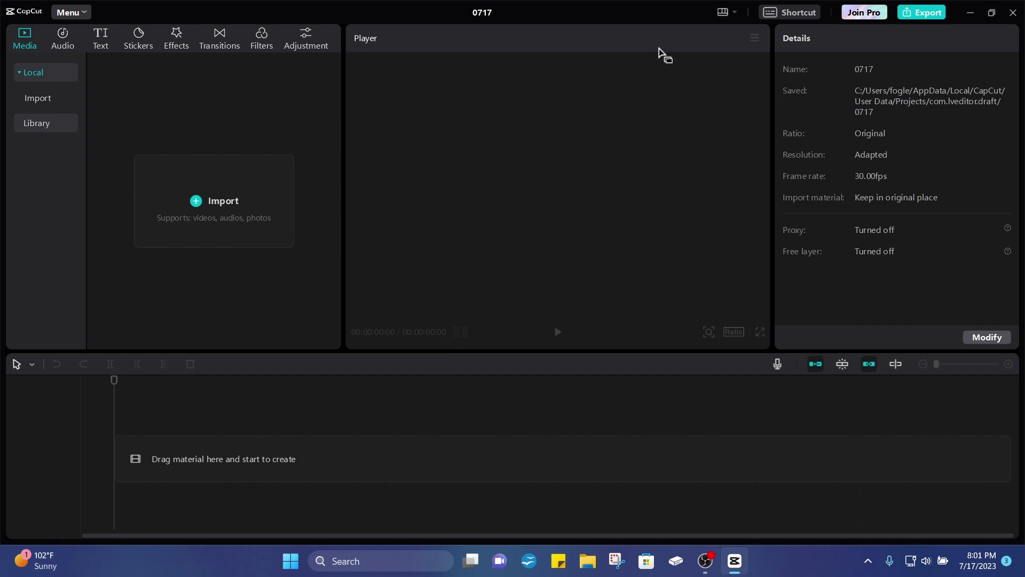
pyautogui.moveTo(738, 569)
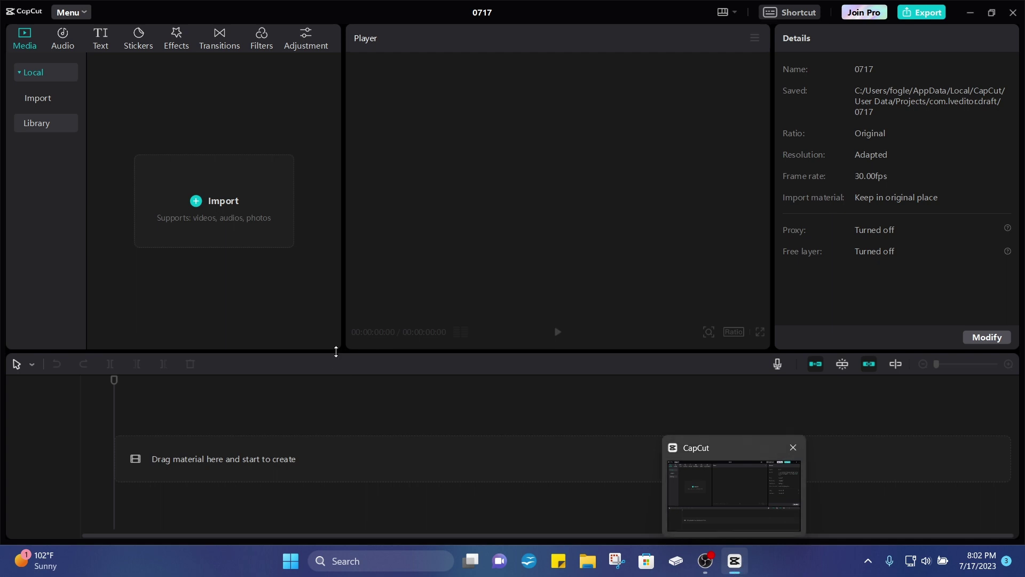
pyautogui.click(198, 208)
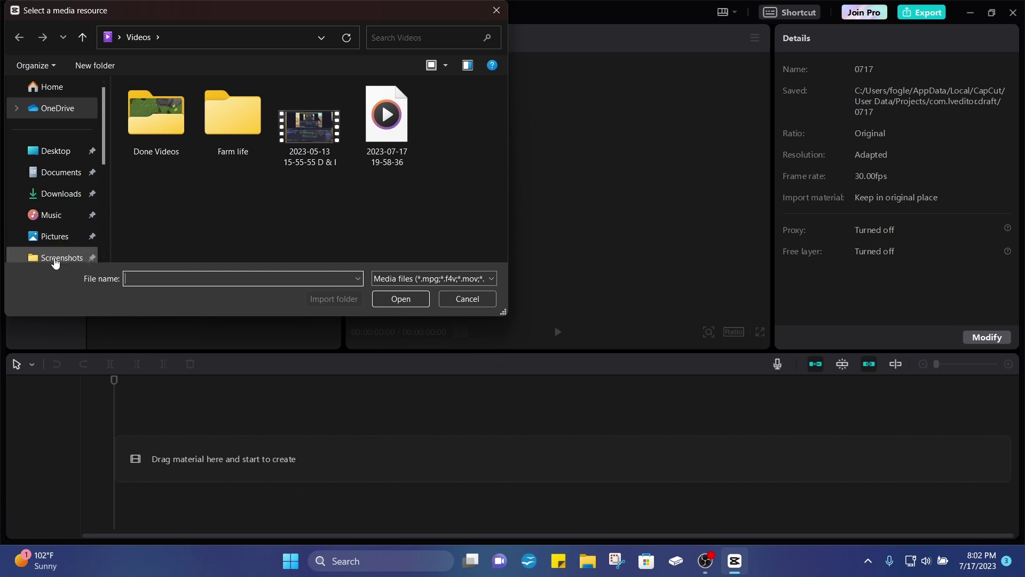
pyautogui.scroll(-1, 71, 230)
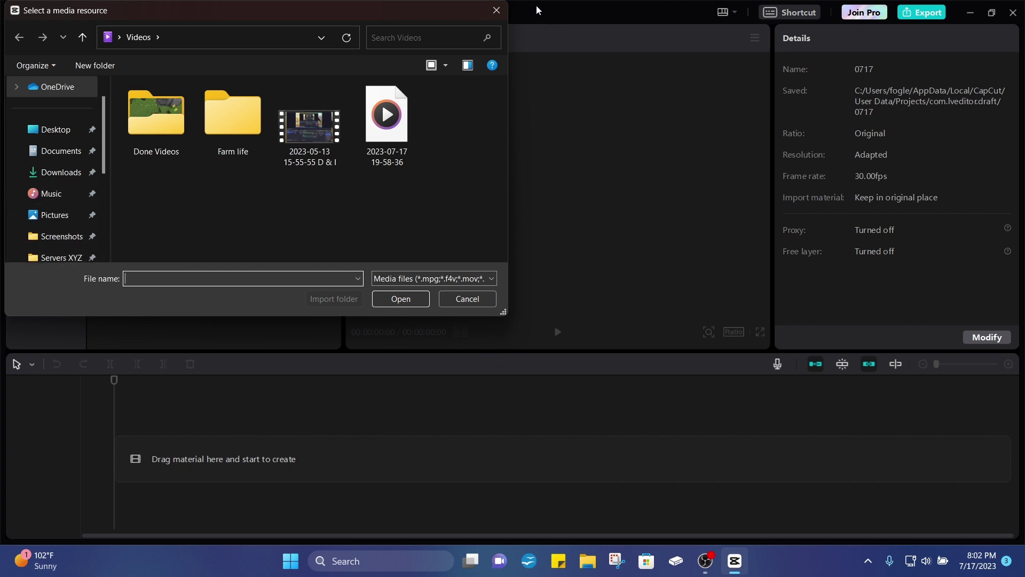
pyautogui.click(497, 10)
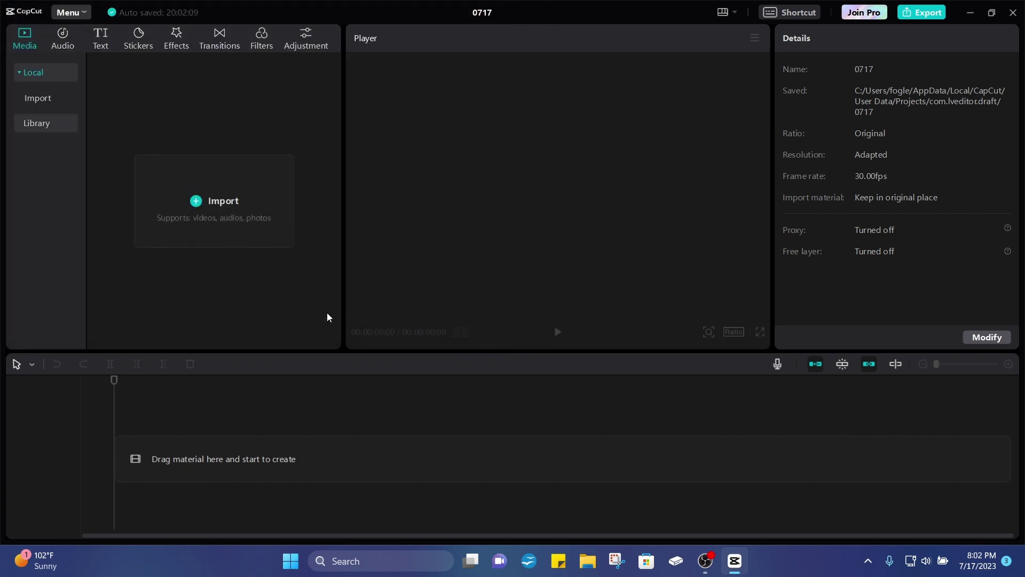
# Import the 2023-05-13 gameplay video and drag it onto the timeline
pyautogui.click(218, 213)
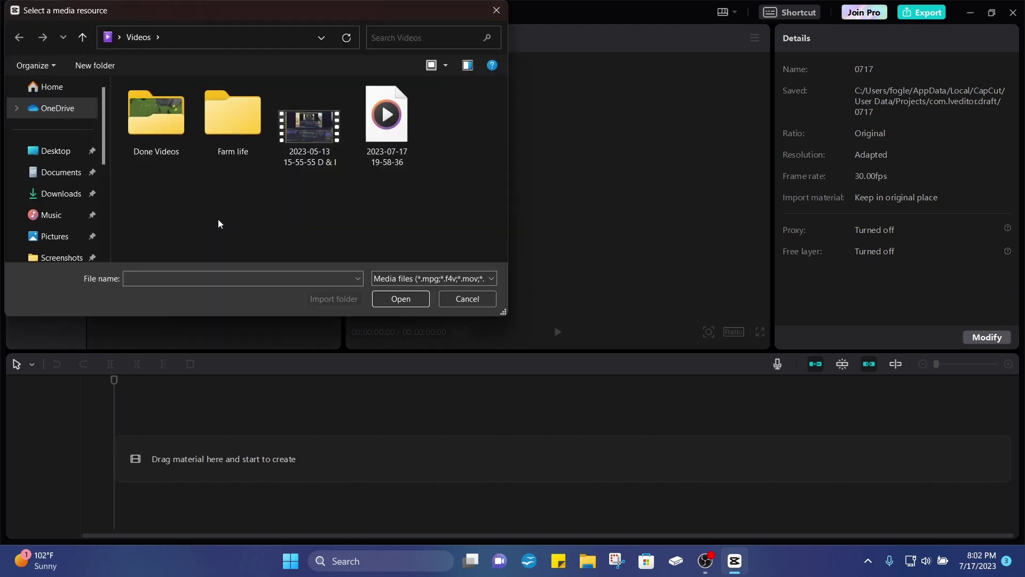
pyautogui.click(309, 126)
pyautogui.click(400, 298)
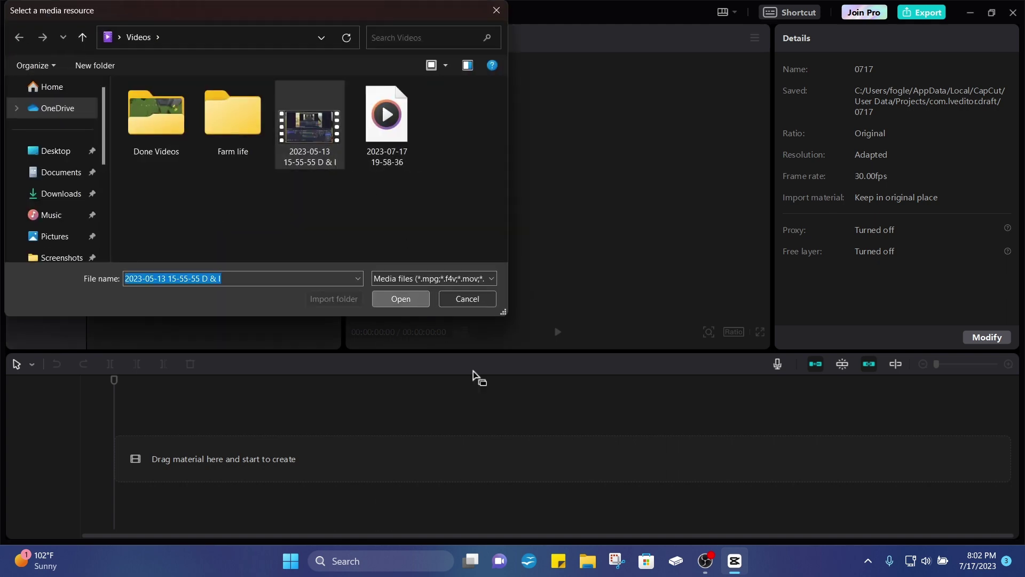
pyautogui.click(155, 199)
pyautogui.moveTo(135, 132); pyautogui.dragTo(203, 425)
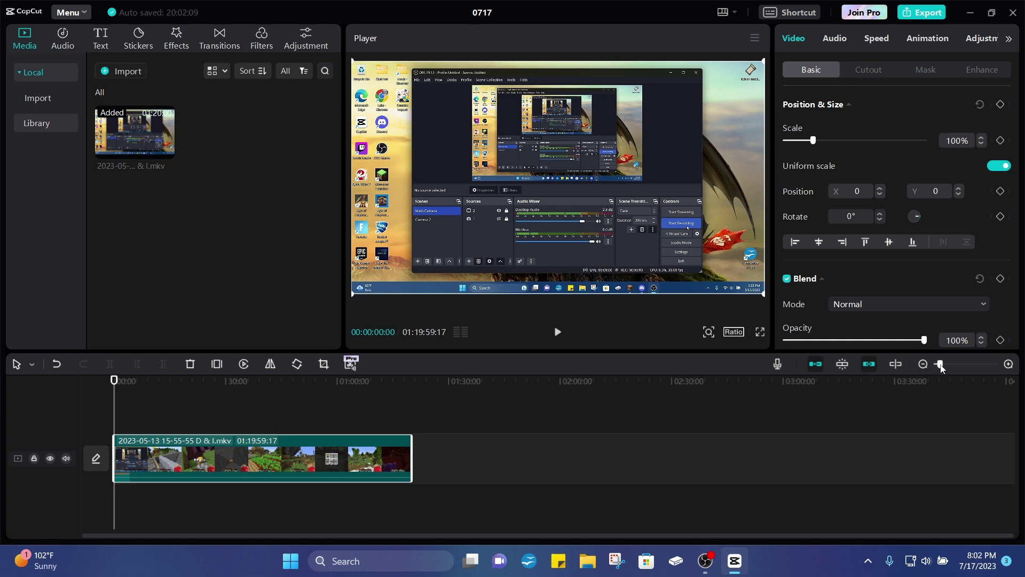
# Zoom the timeline in and scrub the playhead back to about 15 seconds
pyautogui.moveTo(943, 365); pyautogui.dragTo(952, 368)
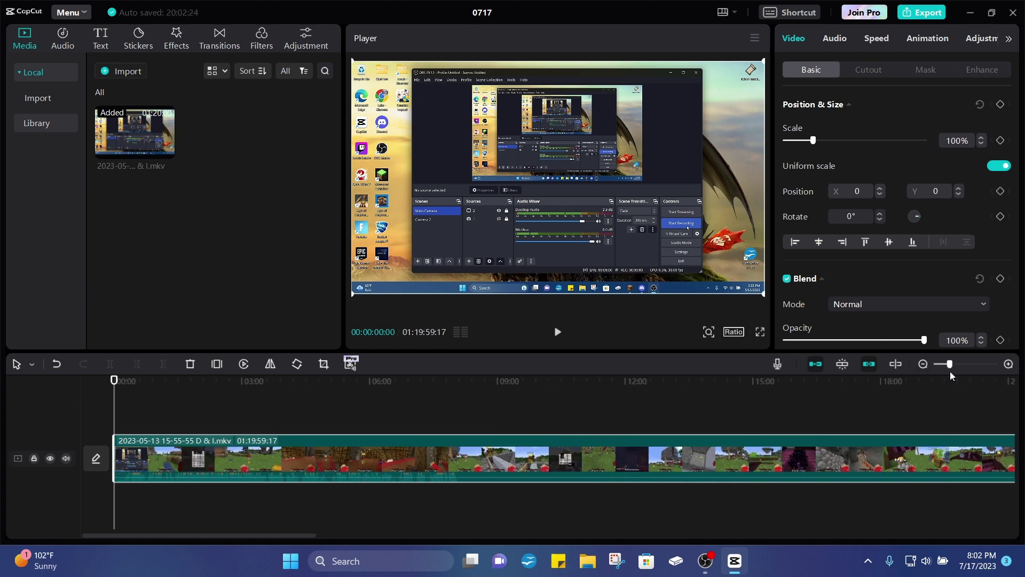
pyautogui.click(185, 407)
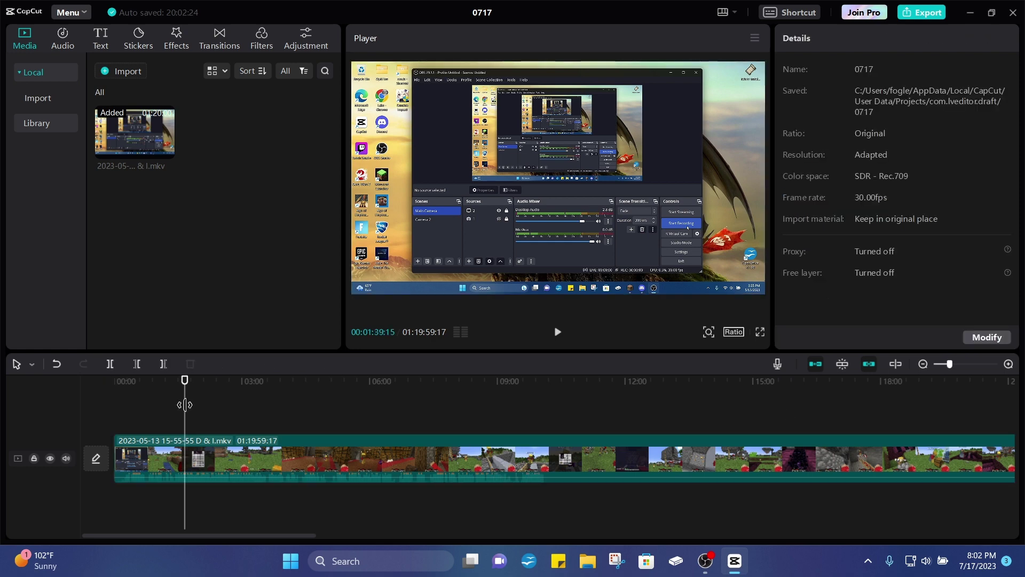
pyautogui.click(163, 413)
pyautogui.moveTo(164, 413); pyautogui.dragTo(148, 414)
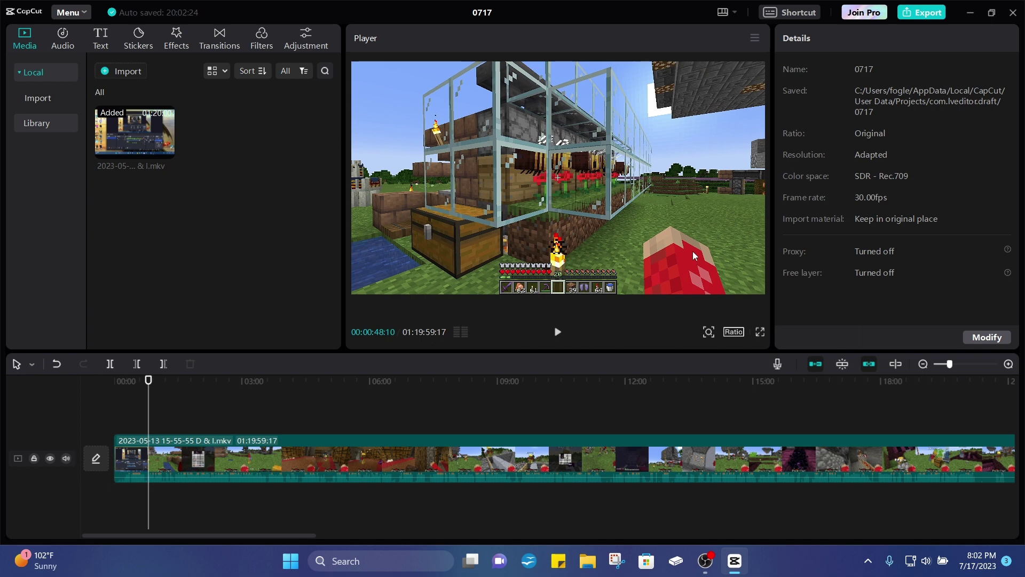
pyautogui.click(135, 409)
pyautogui.moveTo(135, 415); pyautogui.dragTo(114, 411)
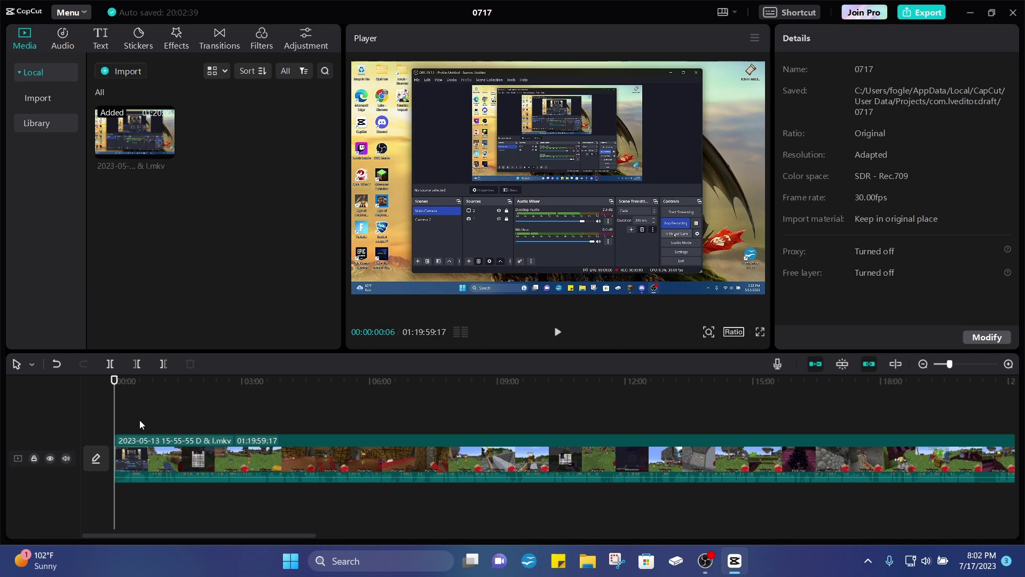
# Play from about 3 seconds and stop at 00:00:06:16 where gameplay begins
pyautogui.click(121, 419)
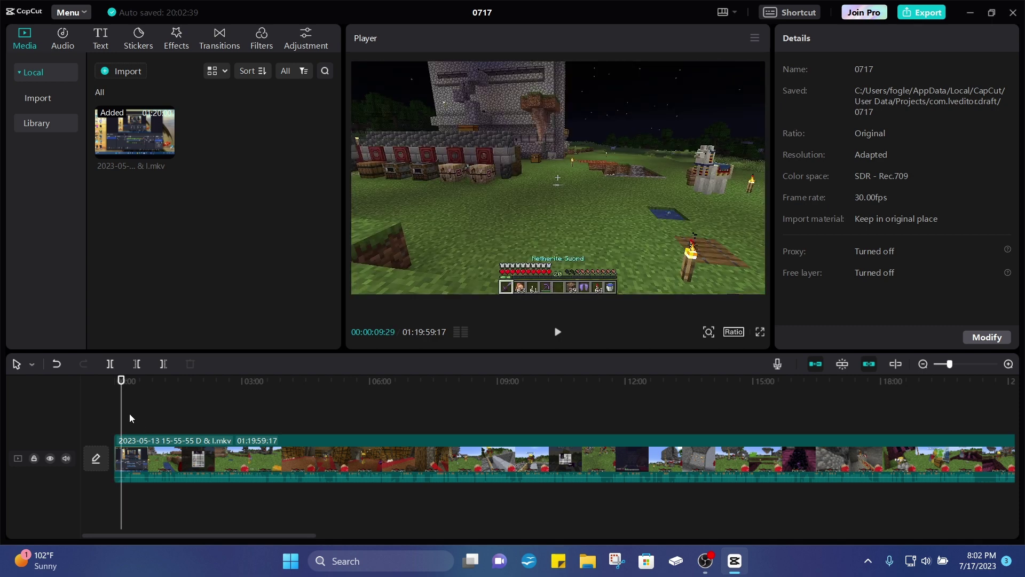
pyautogui.click(117, 415)
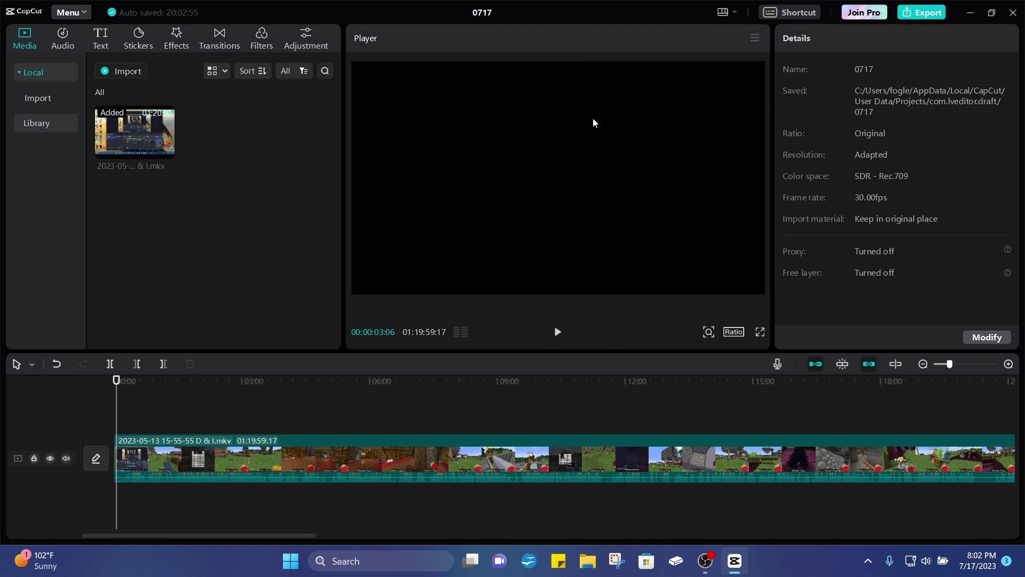
pyautogui.press('space')
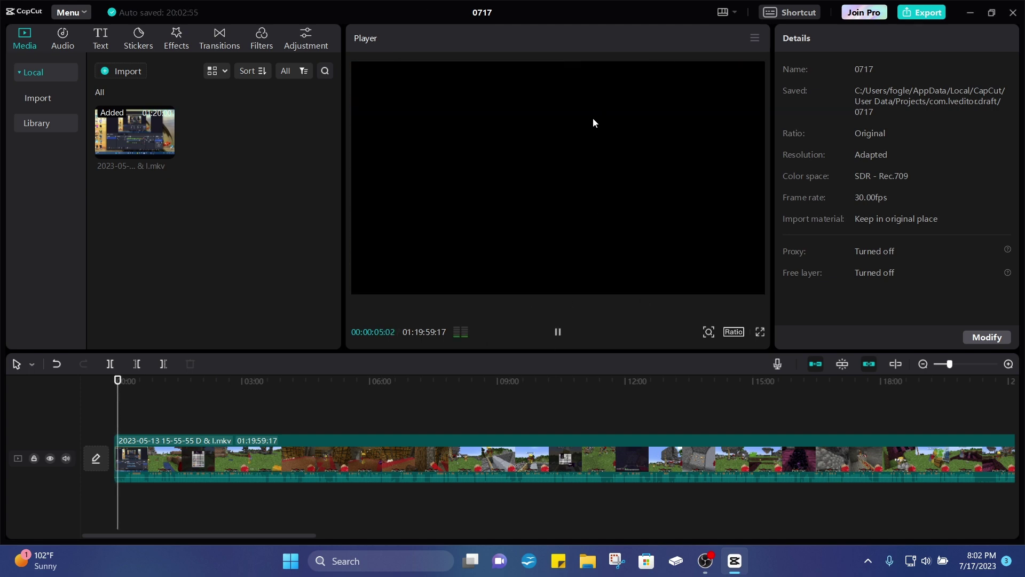
pyautogui.press('space')
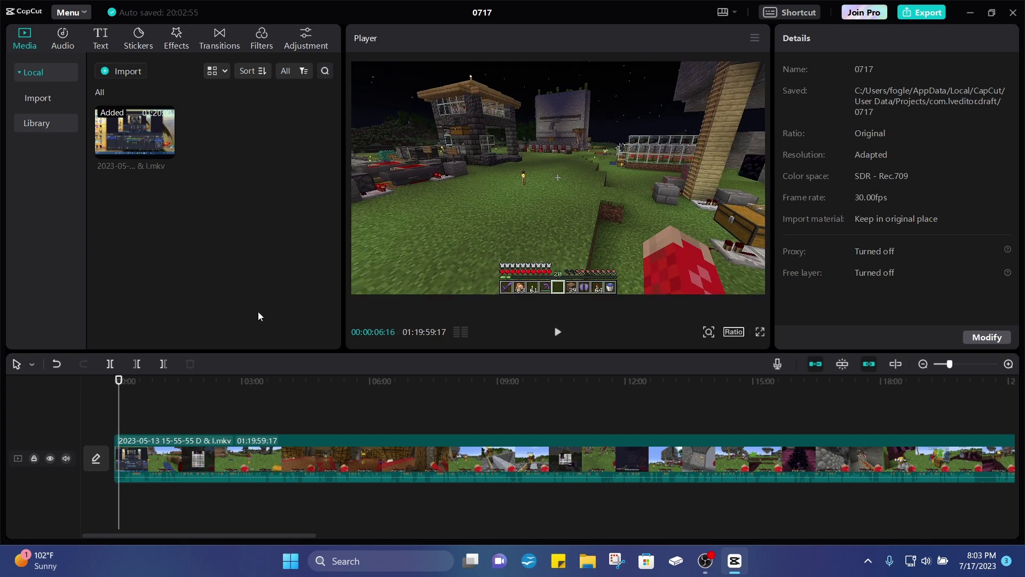
# Split the clip at 00:00:06:16 and delete the six-second opening piece
pyautogui.click(110, 365)
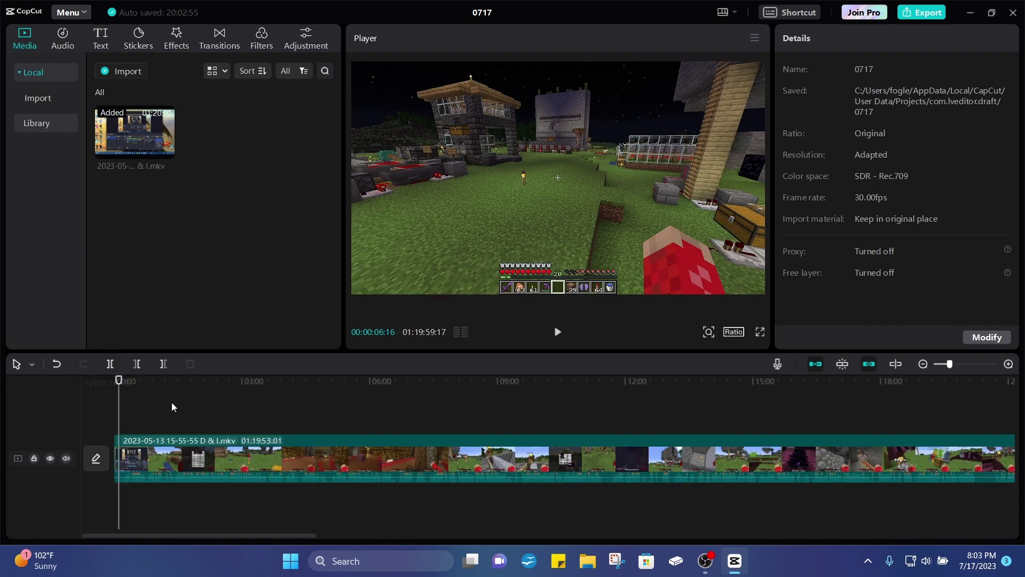
pyautogui.click(139, 364)
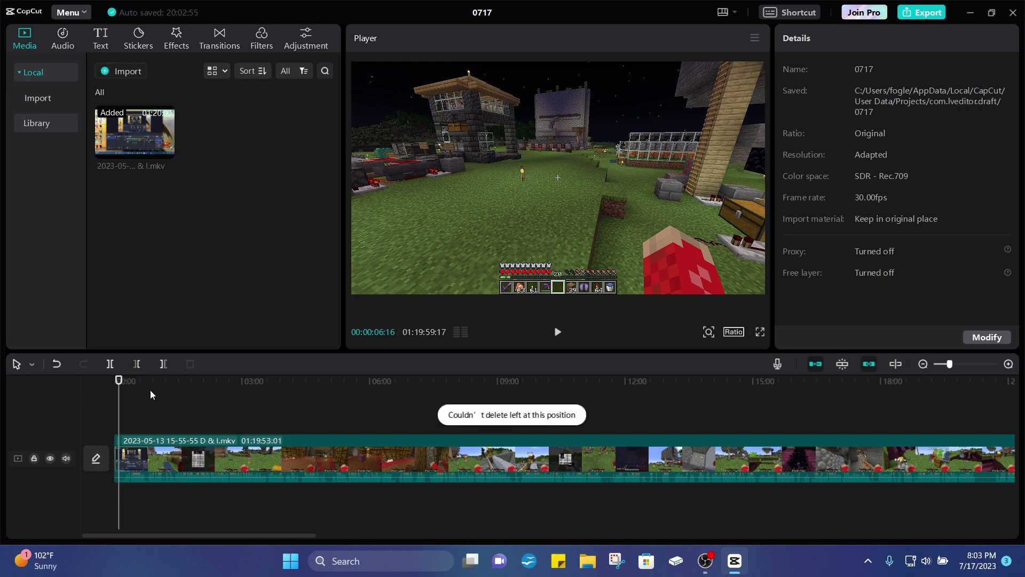
pyautogui.click(122, 451)
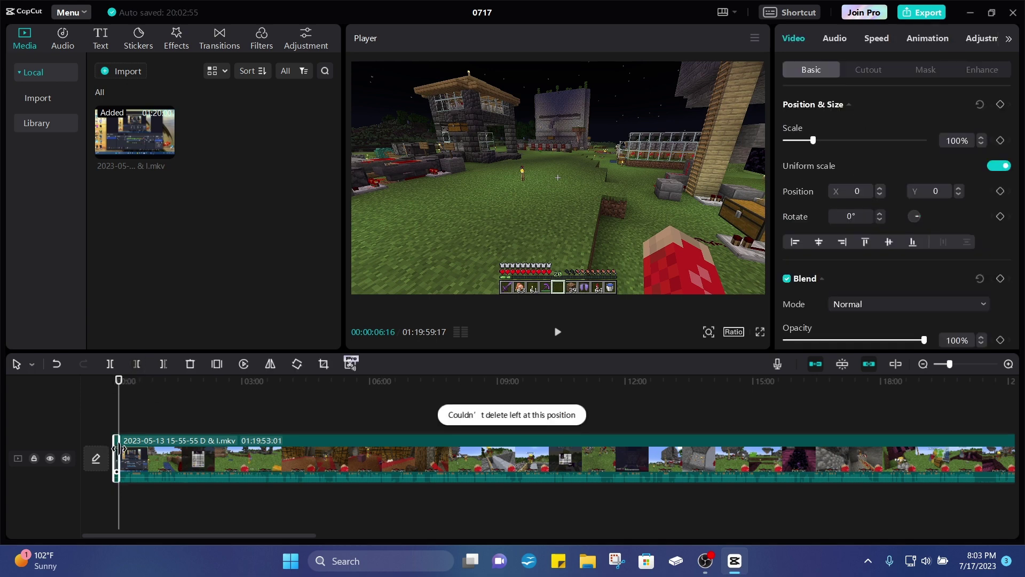
pyautogui.click(182, 368)
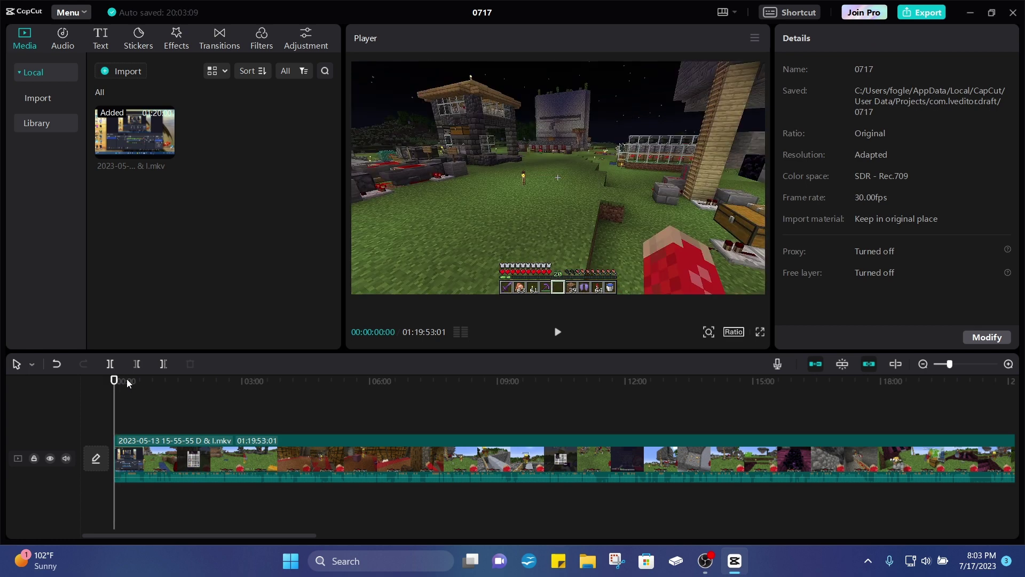
# Check the trimmed 01:19:53:01 clip by jumping to its end and scrubbing to about 01:19:35
pyautogui.press('End')
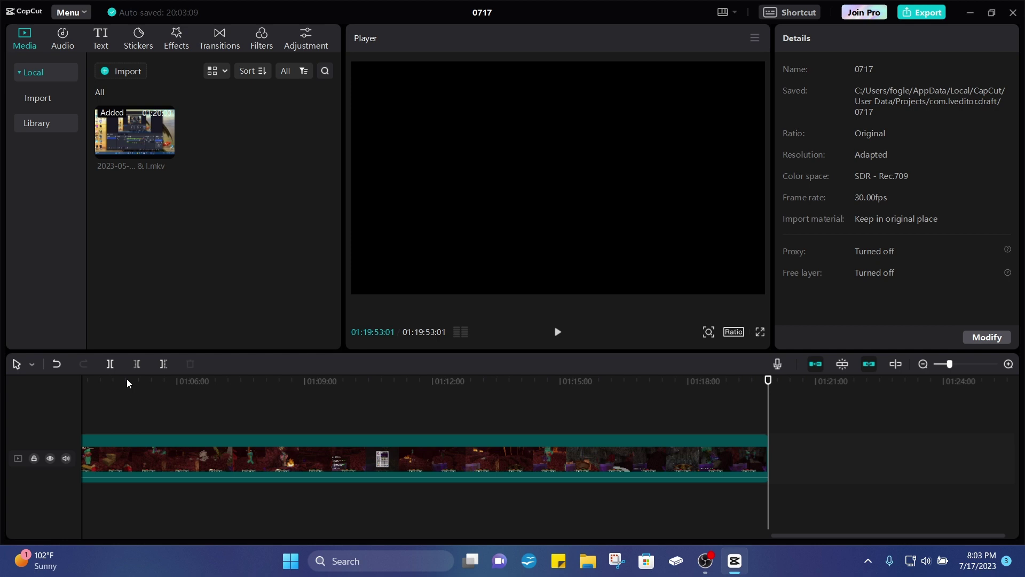
pyautogui.press('Left')
pyautogui.moveTo(767, 389); pyautogui.dragTo(431, 411)
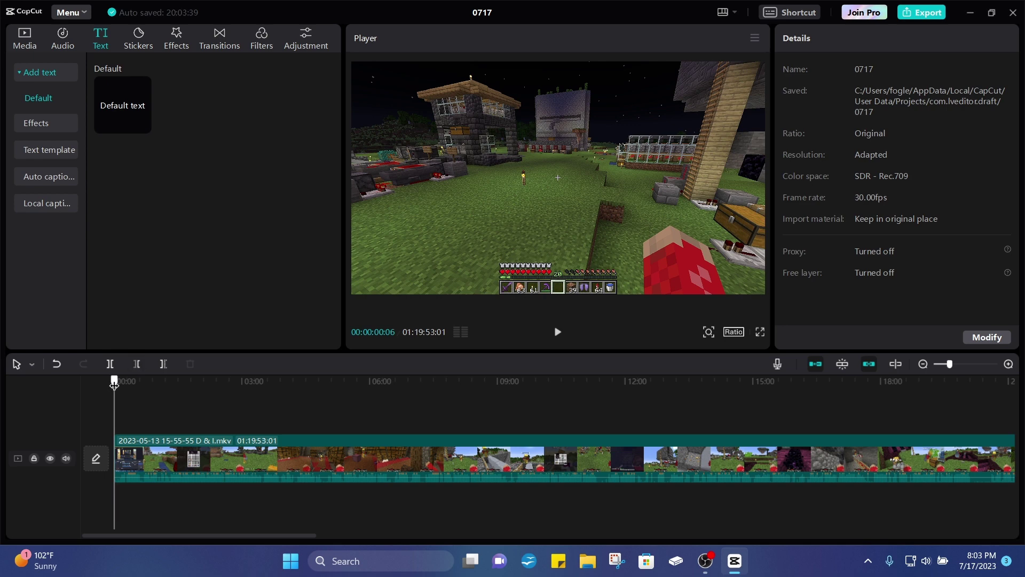
pyautogui.moveTo(114, 380); pyautogui.dragTo(159, 379)
pyautogui.click(143, 125)
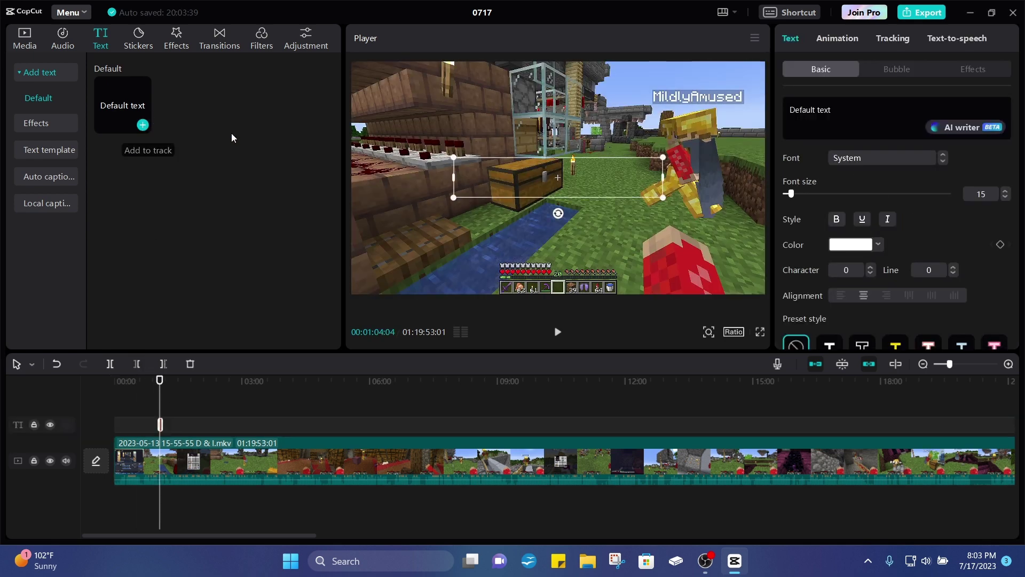
pyautogui.click(847, 108)
pyautogui.press('BackSpace')
pyautogui.press('BackSpace')
pyautogui.press('BackSpace')
pyautogui.press('BackSpace')
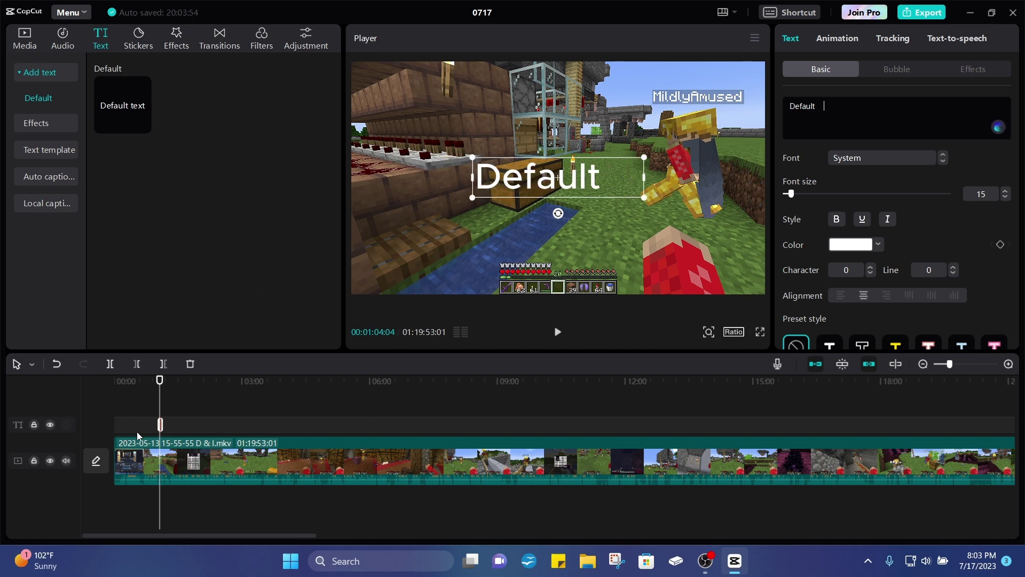
pyautogui.click(190, 363)
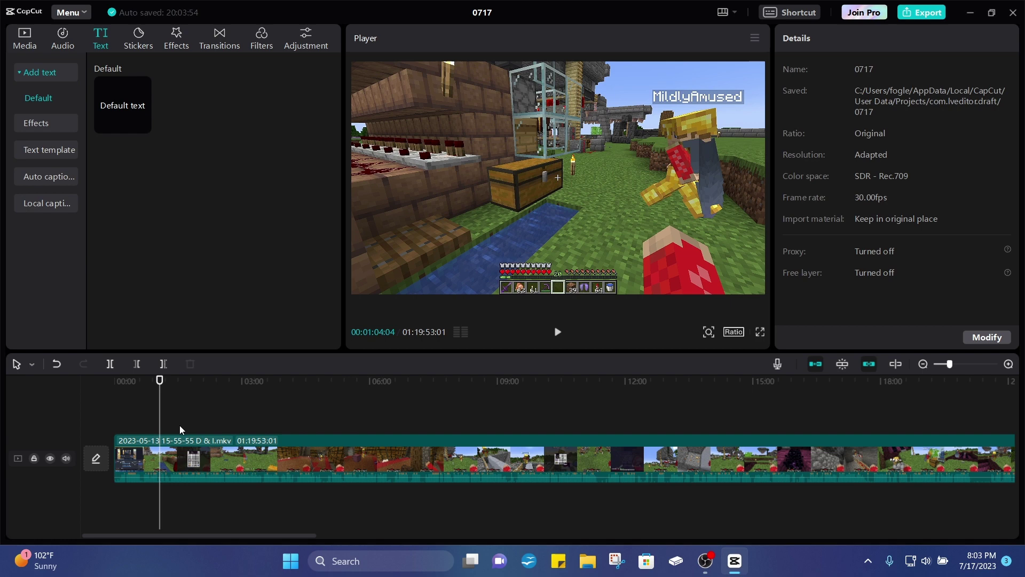
pyautogui.click(205, 406)
pyautogui.click(110, 364)
pyautogui.moveTo(270, 448); pyautogui.dragTo(206, 427)
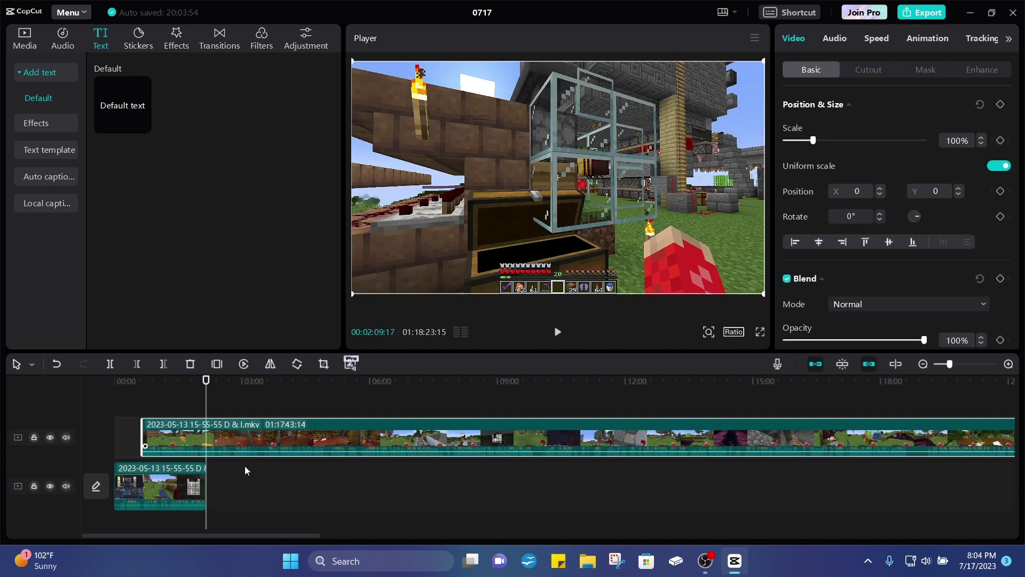
pyautogui.moveTo(272, 448); pyautogui.dragTo(243, 446)
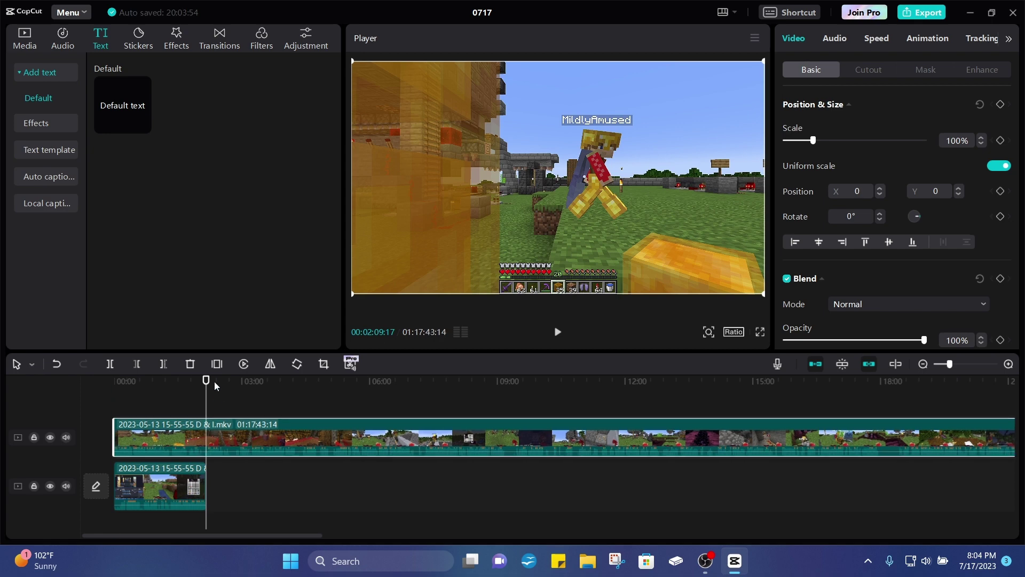
pyautogui.moveTo(204, 385); pyautogui.dragTo(183, 385)
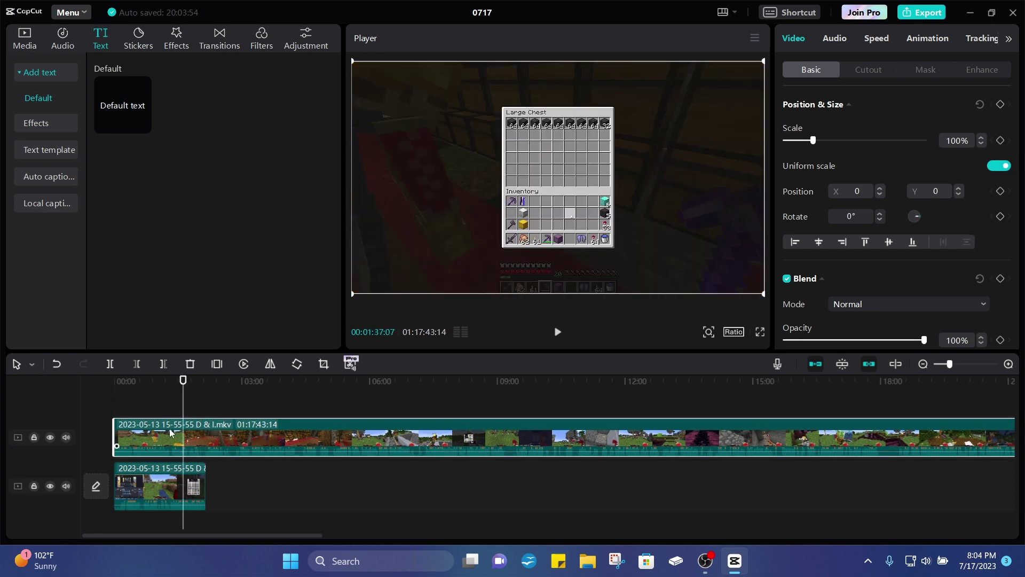
pyautogui.moveTo(209, 437); pyautogui.dragTo(308, 484)
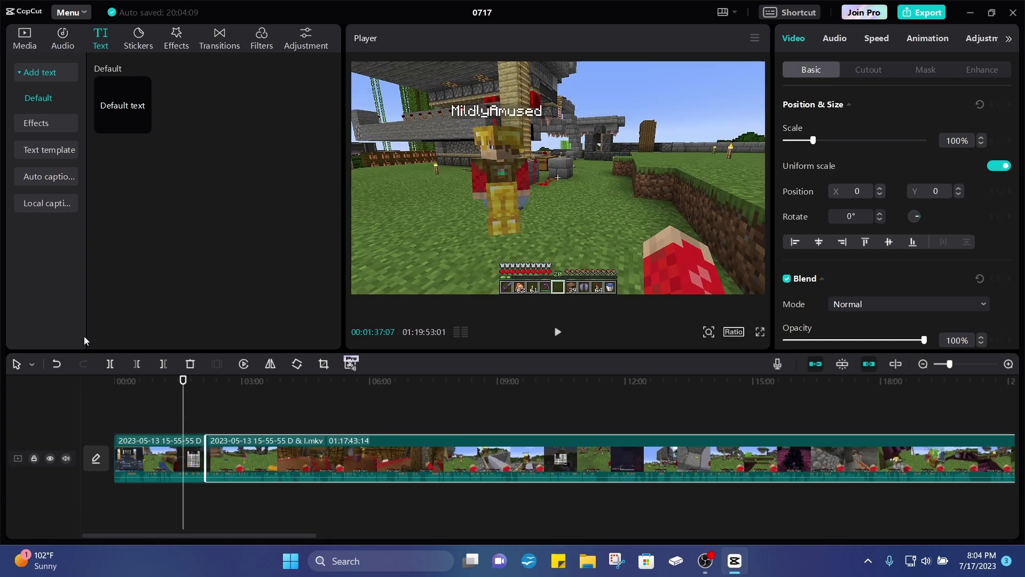
pyautogui.click(56, 364)
pyautogui.click(57, 365)
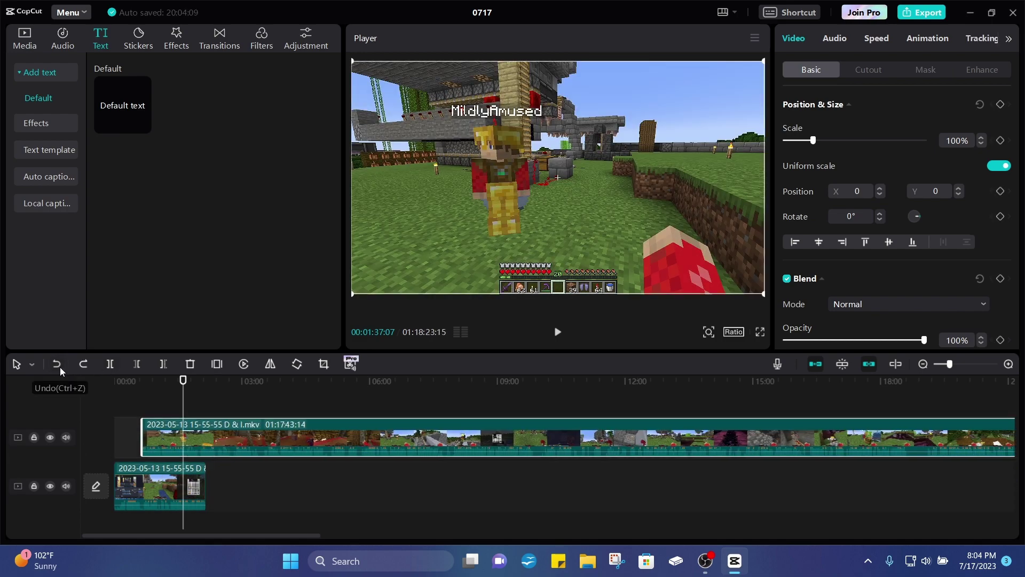
pyautogui.click(57, 364)
pyautogui.click(60, 366)
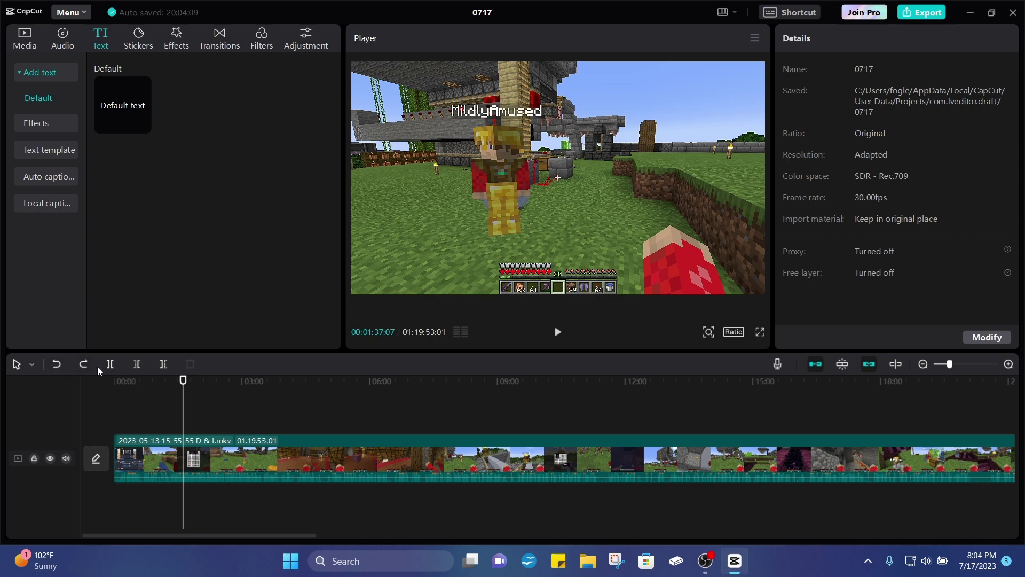
pyautogui.click(65, 47)
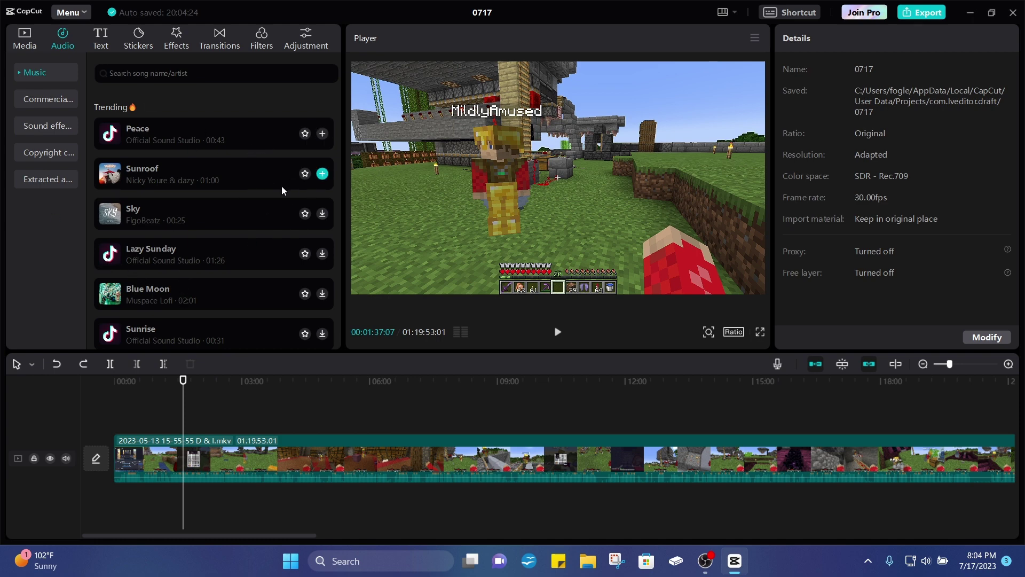
pyautogui.click(39, 184)
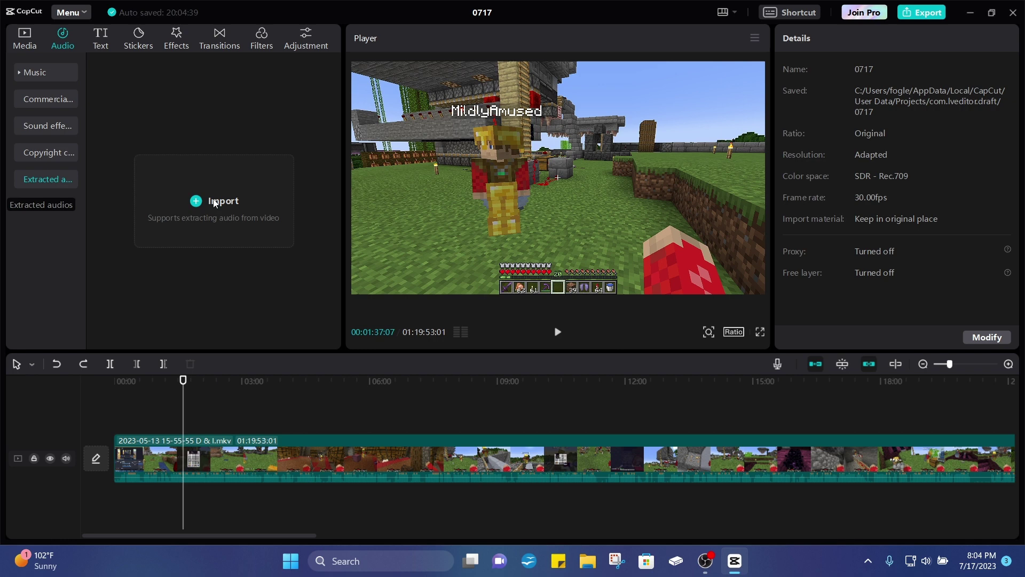
pyautogui.click(109, 34)
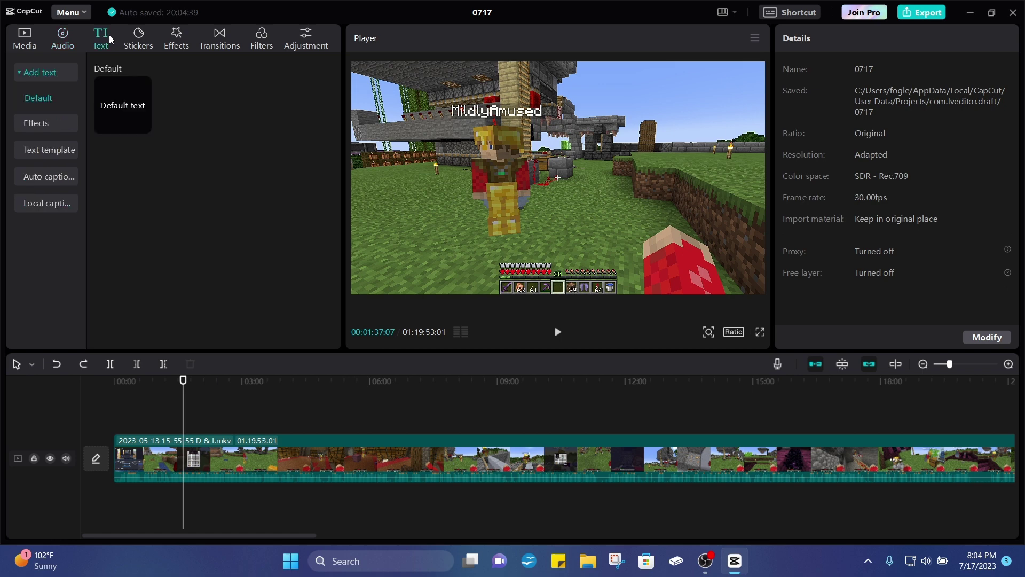
# Add the SUBSCRIBE sticker at the lower left, scaled to 75% (X -1120, Y -333)
pyautogui.click(139, 44)
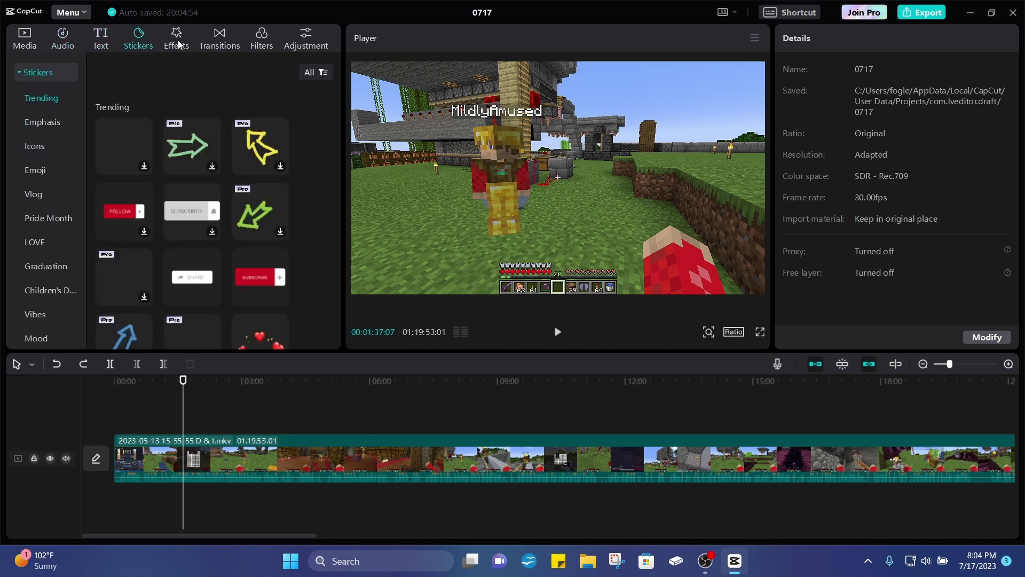
pyautogui.click(260, 274)
pyautogui.click(279, 297)
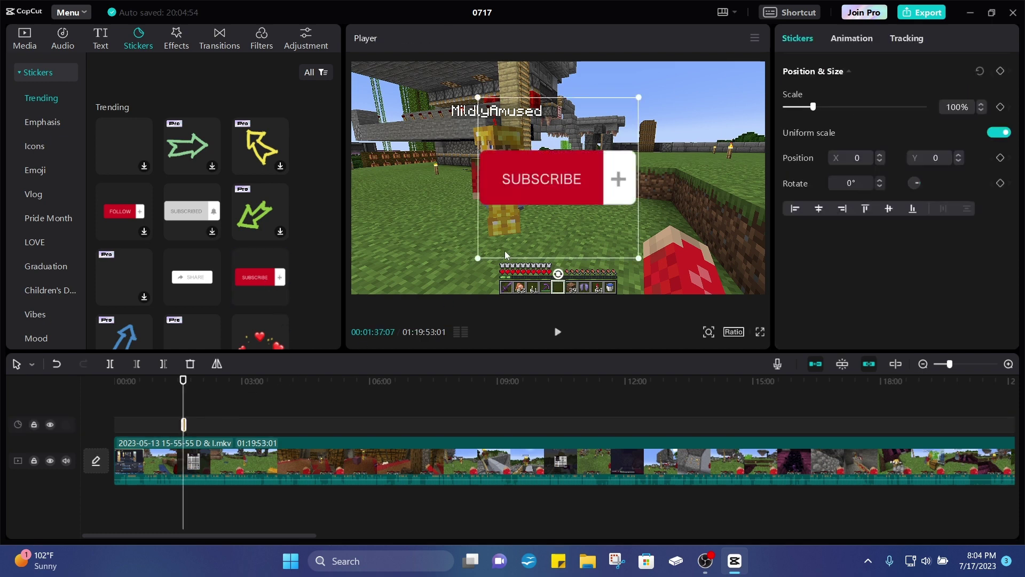
pyautogui.moveTo(538, 167); pyautogui.dragTo(421, 204)
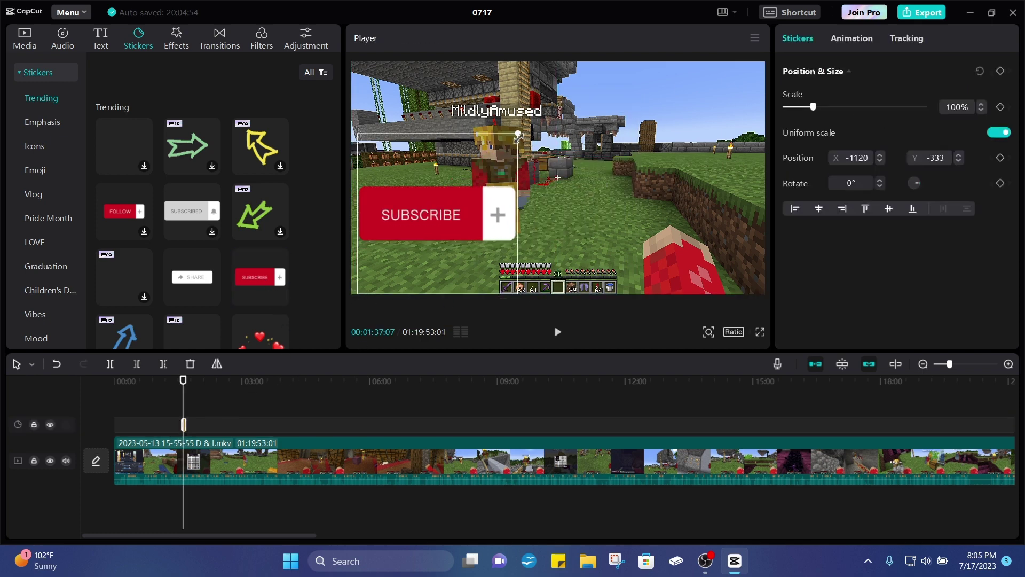
pyautogui.moveTo(518, 133); pyautogui.dragTo(495, 173)
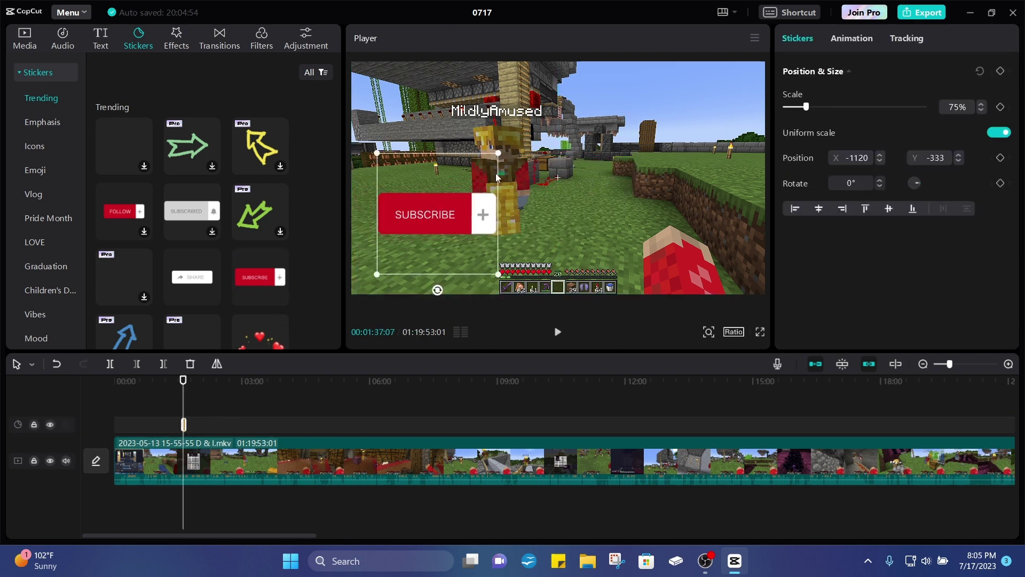
pyautogui.click(216, 43)
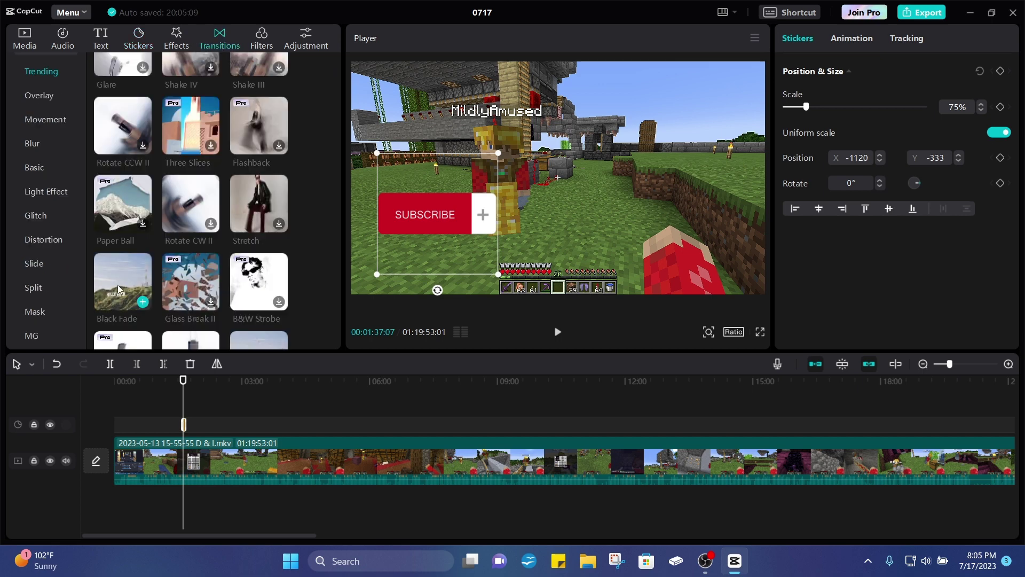
# Scroll up and down through the Transitions list
pyautogui.scroll(1, 86, 251)
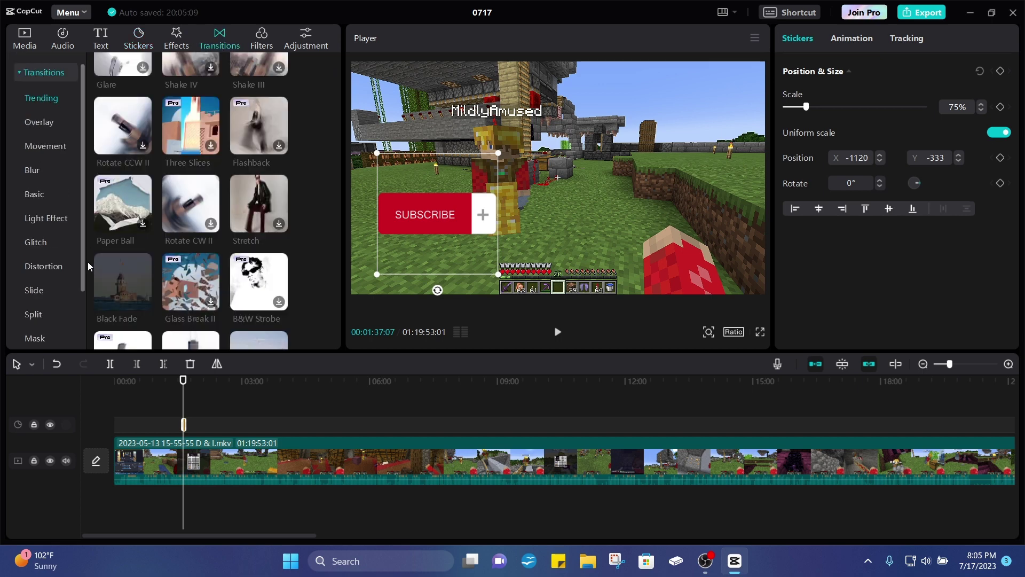
pyautogui.scroll(2, 317, 200)
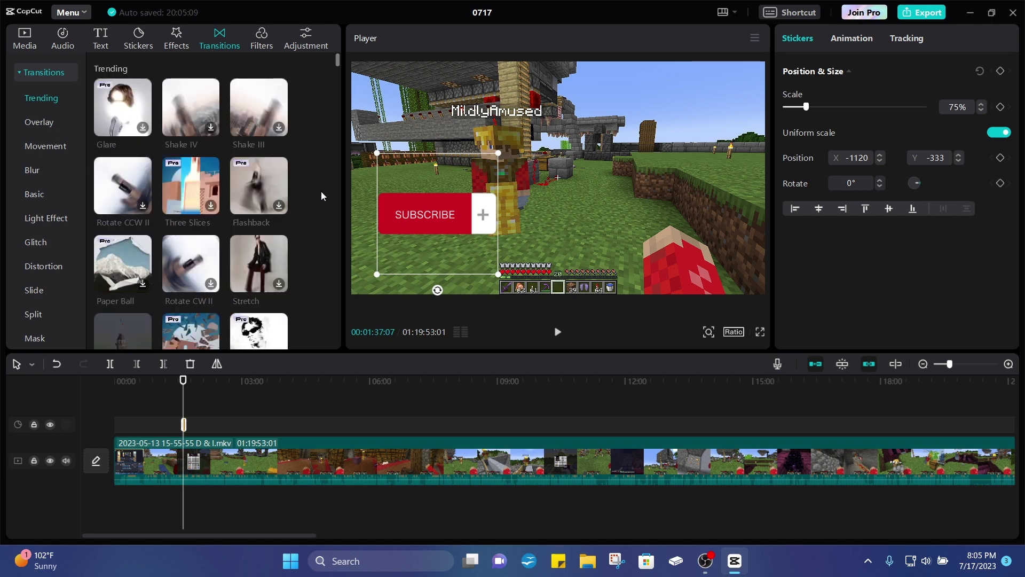
pyautogui.scroll(-2, 42, 124)
pyautogui.scroll(2, 43, 126)
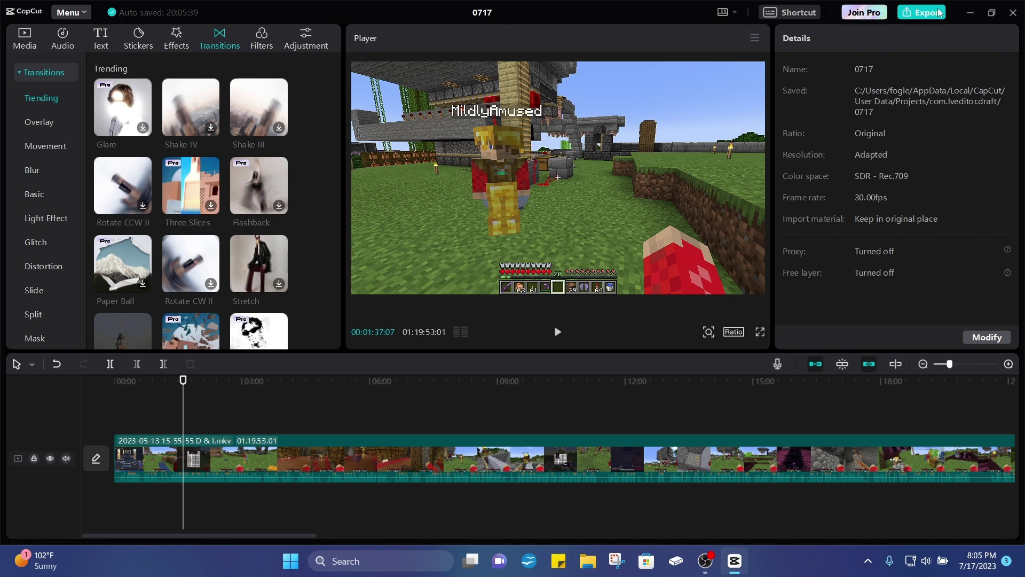
pyautogui.click(921, 15)
# Switch to OBS Studio from the taskbar to check the ongoing Main Camera recording
pyautogui.click(710, 569)
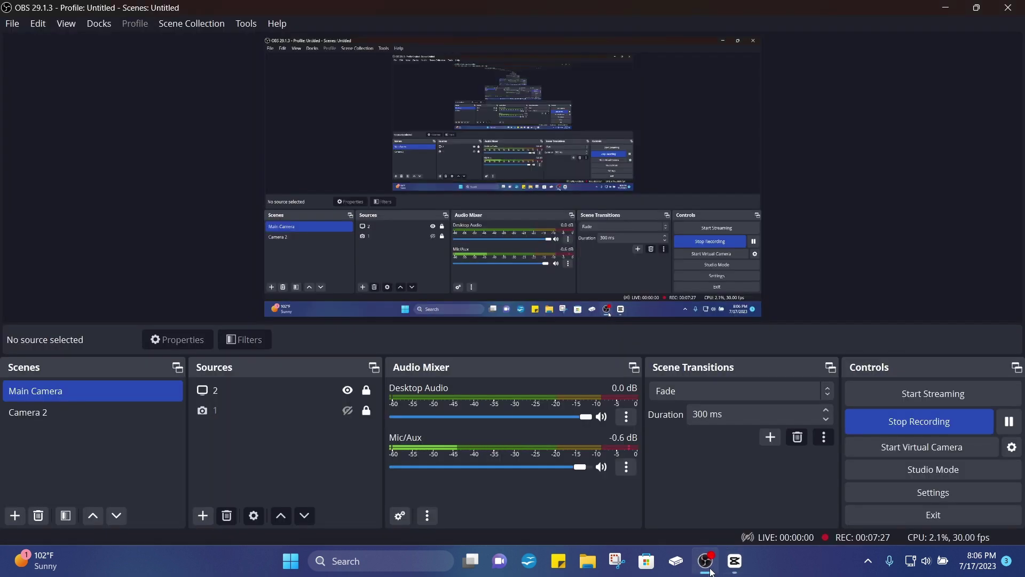